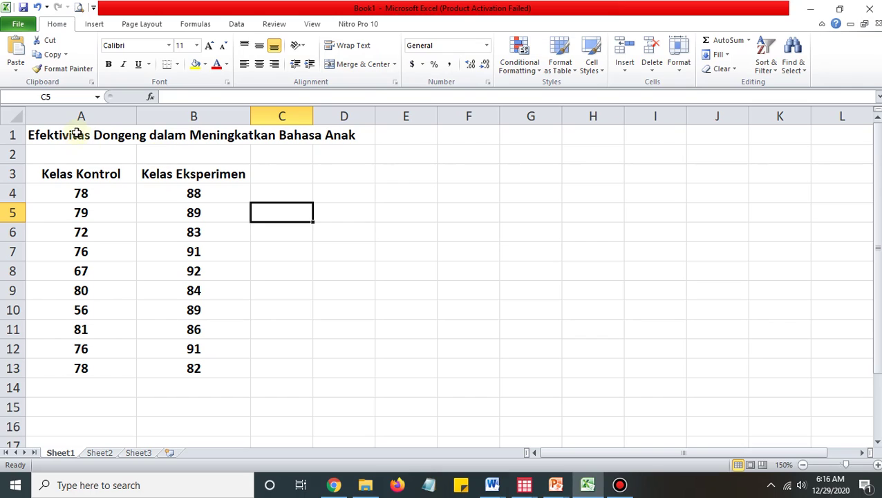
- Examine the study title and the Kelas Kontrol and Kelas Eksperimen score columns in the worksheet
{"action": "left_click", "coordinate": [75, 134]}
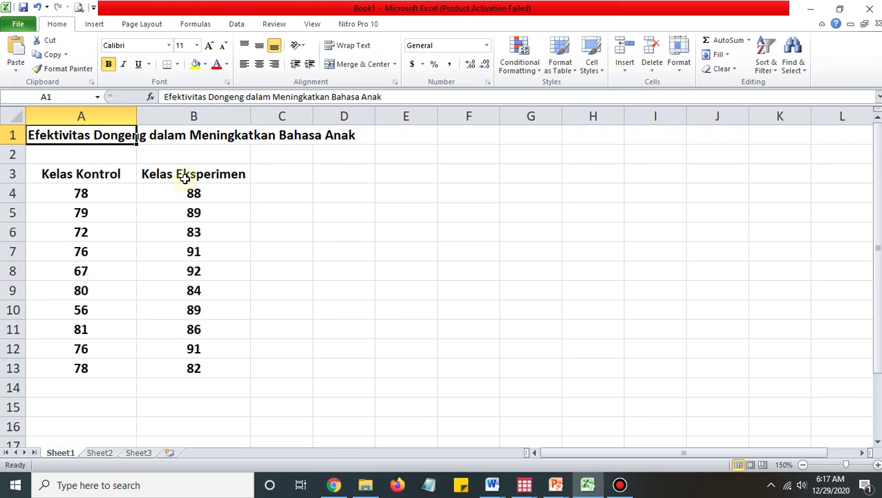
{"action": "left_click", "coordinate": [95, 175]}
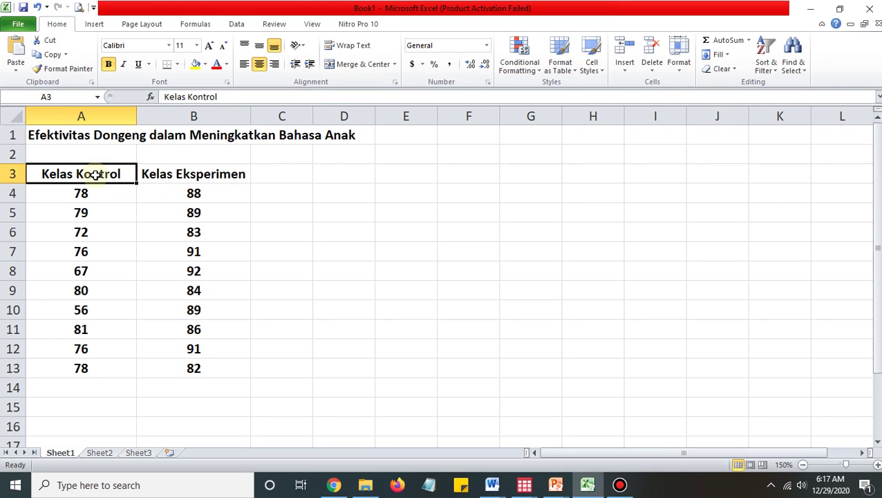
{"action": "left_click", "coordinate": [218, 175]}
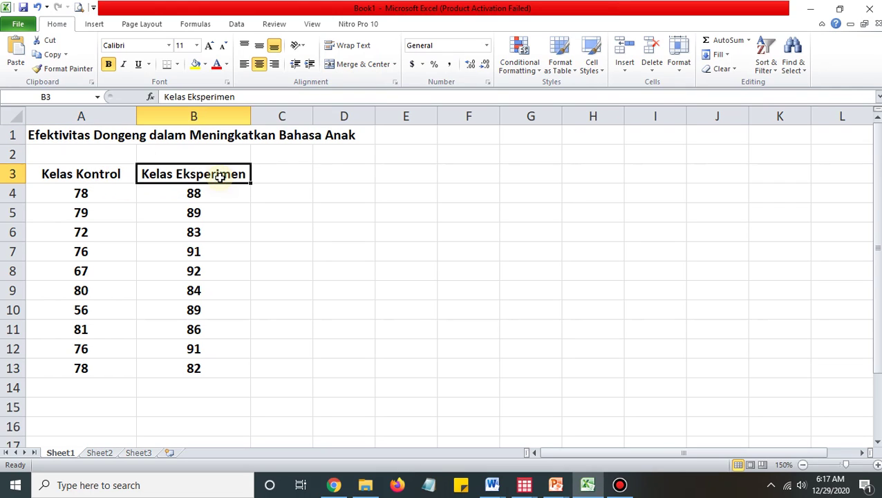
{"action": "left_click", "coordinate": [81, 174]}
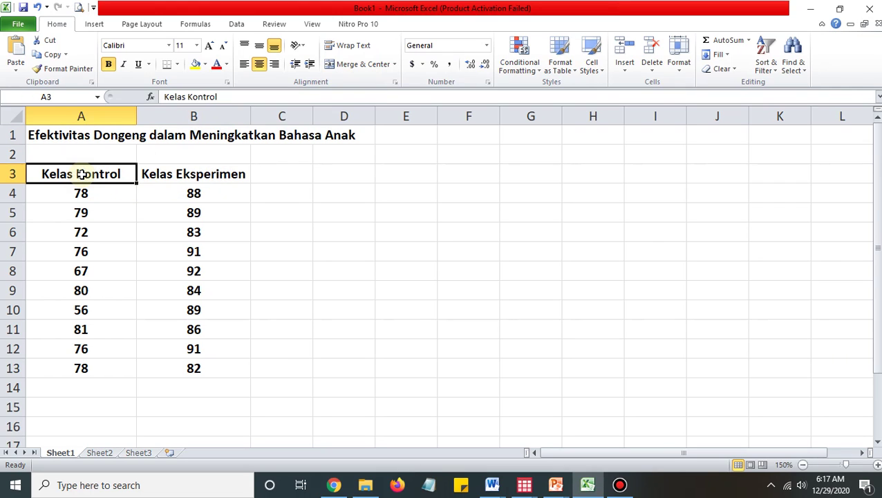
{"action": "left_click_drag", "start_coordinate": [81, 175], "coordinate": [65, 379]}
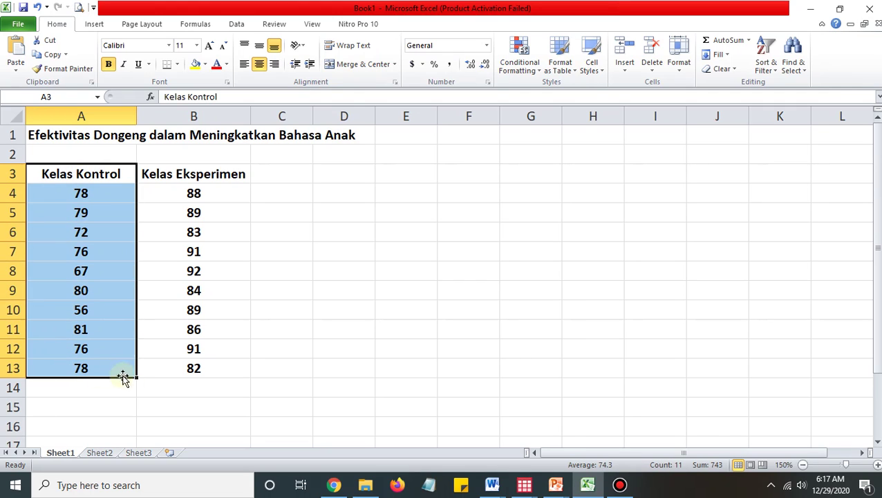
{"action": "left_click", "coordinate": [95, 194]}
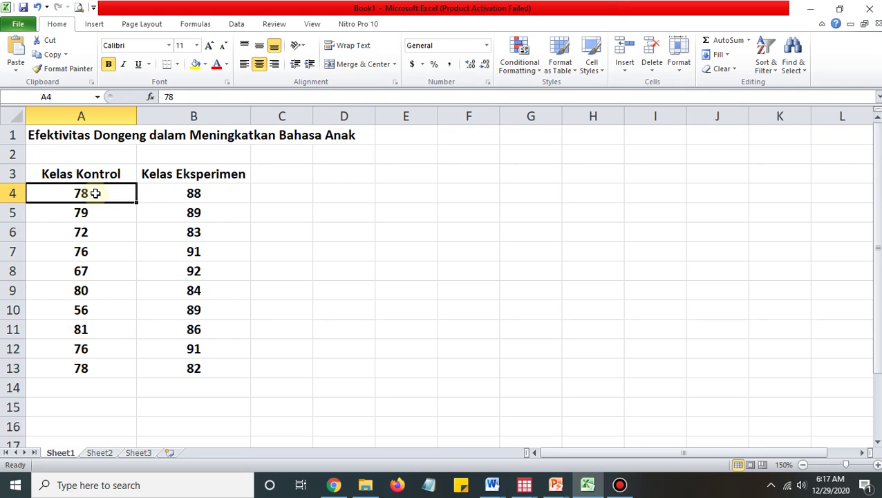
{"action": "left_click", "coordinate": [192, 176]}
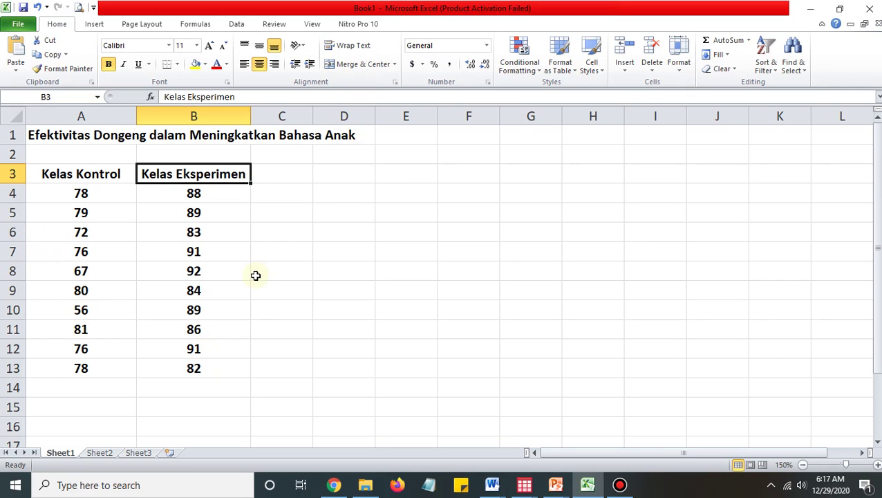
- Switch to the Presentation2 slide in PowerPoint and examine the posttest cells O2 and O4 of the control group design
{"action": "left_click", "coordinate": [557, 486]}
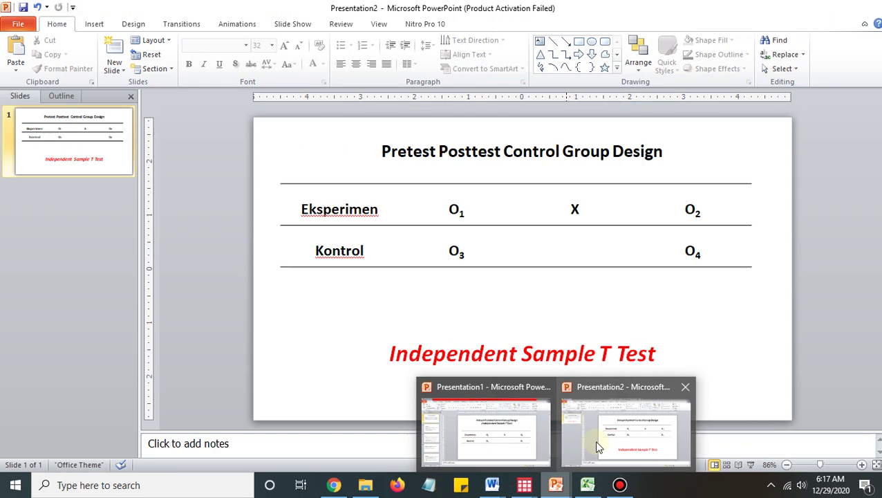
{"action": "left_click", "coordinate": [591, 444]}
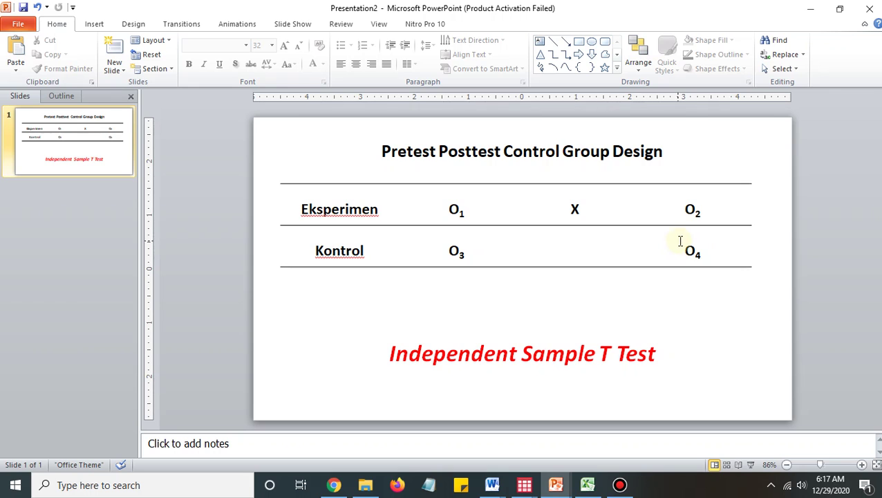
{"action": "left_click", "coordinate": [696, 212]}
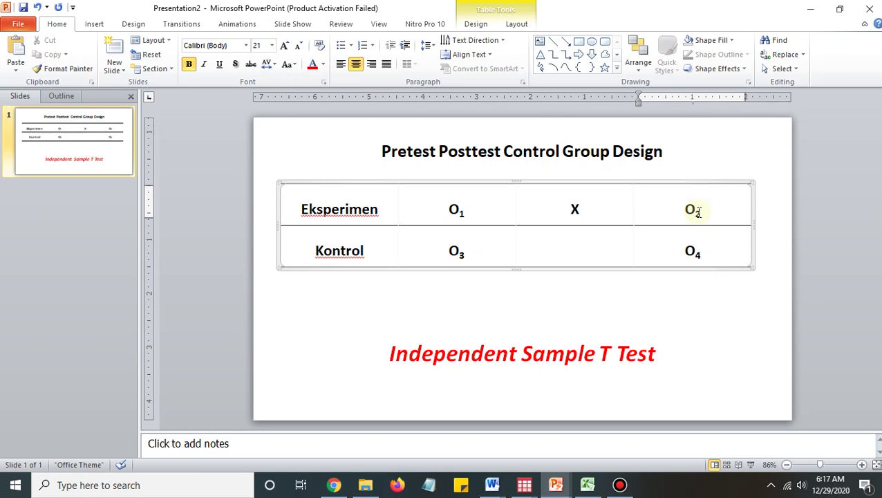
{"action": "left_click", "coordinate": [691, 249]}
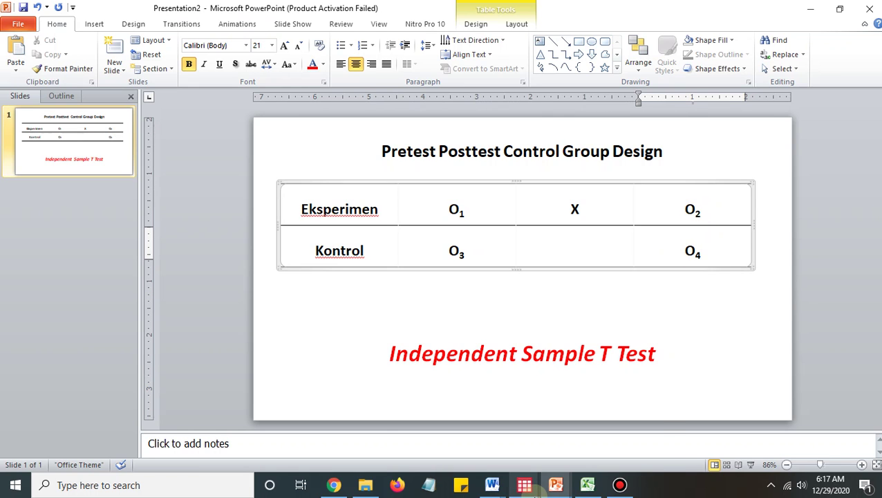
- Return to the Excel workbook and review the title, the Kelas Kontrol scores and the Kelas Eksperimen scores
{"action": "mouse_move", "coordinate": [587, 484]}
{"action": "left_click", "coordinate": [604, 426]}
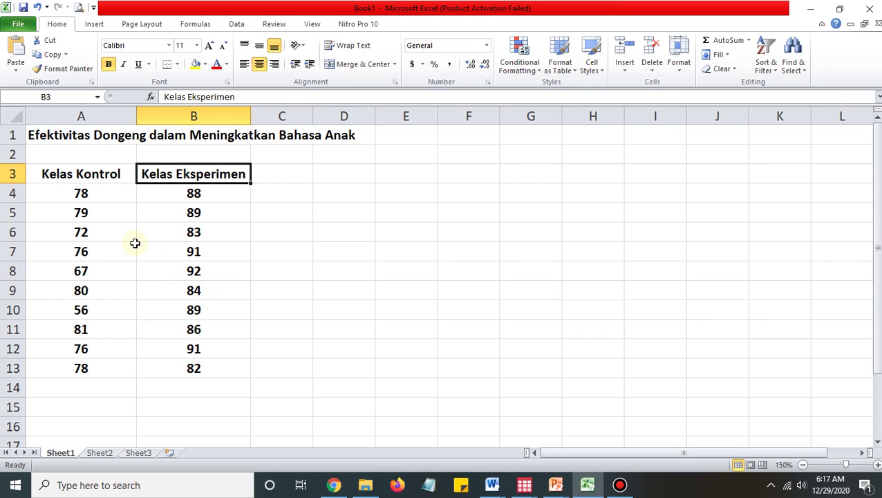
{"action": "left_click", "coordinate": [61, 192]}
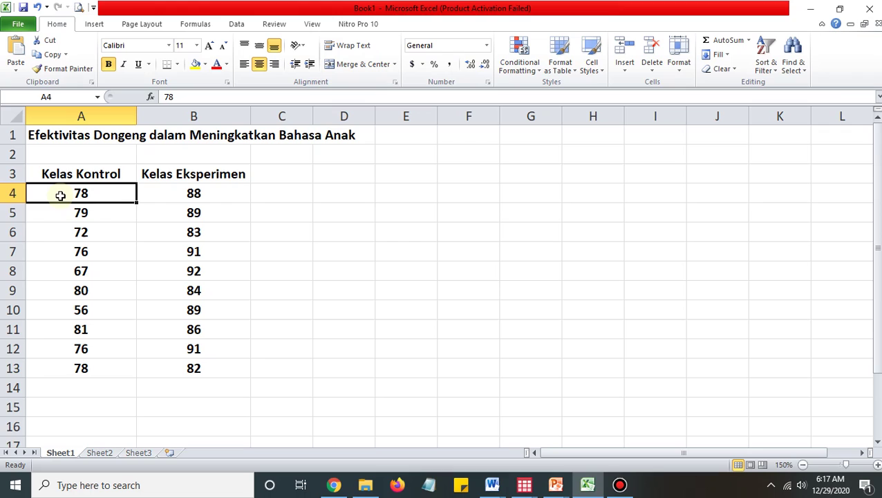
{"action": "left_click_drag", "start_coordinate": [61, 196], "coordinate": [53, 361]}
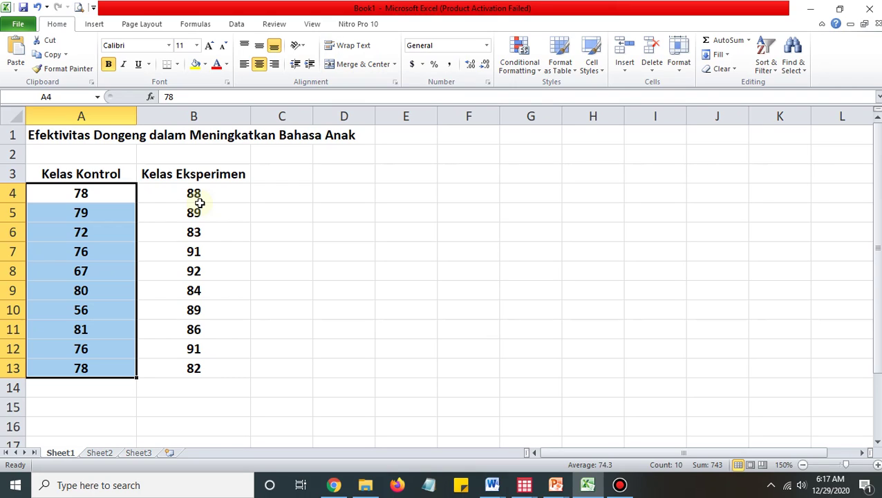
{"action": "left_click", "coordinate": [196, 225]}
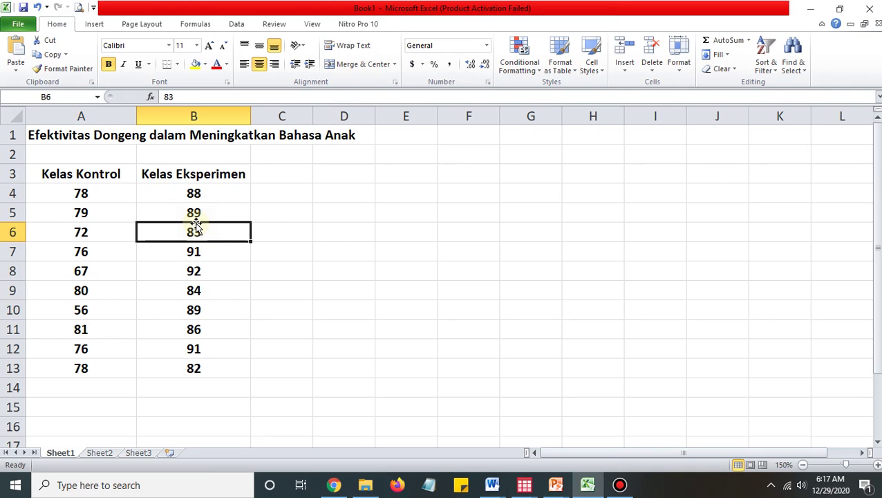
{"action": "left_click", "coordinate": [116, 138]}
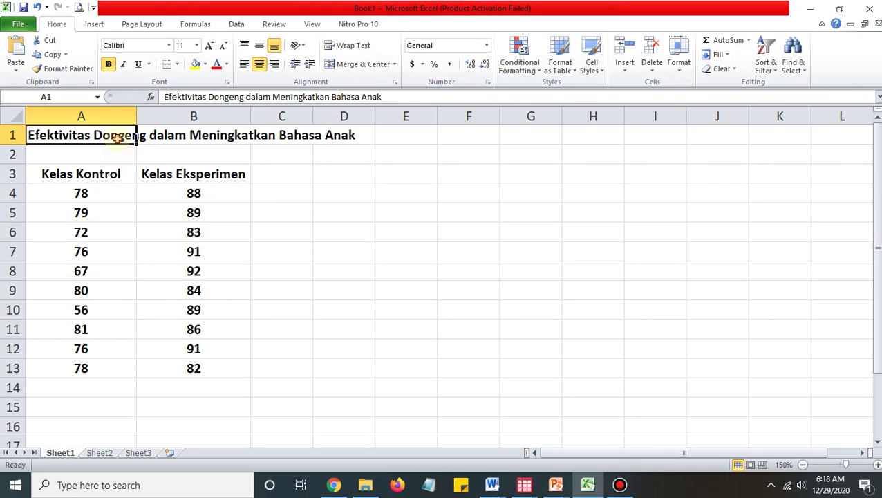
{"action": "left_click", "coordinate": [262, 139]}
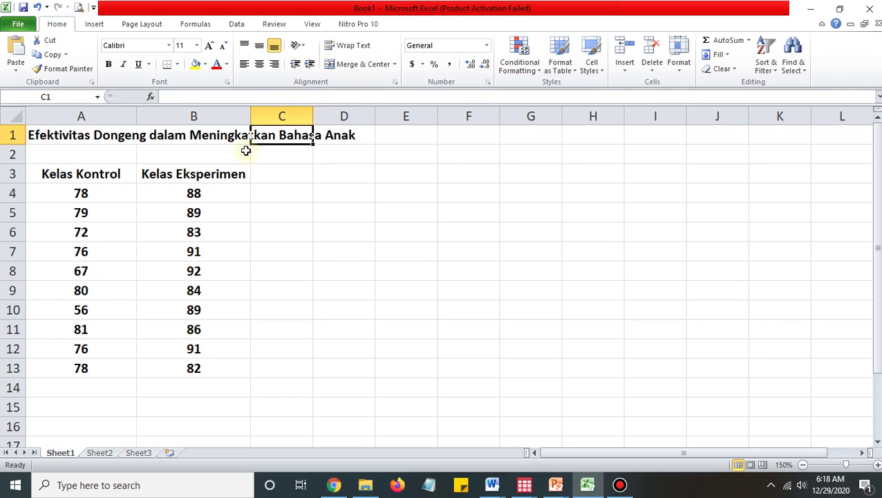
{"action": "left_click", "coordinate": [195, 199]}
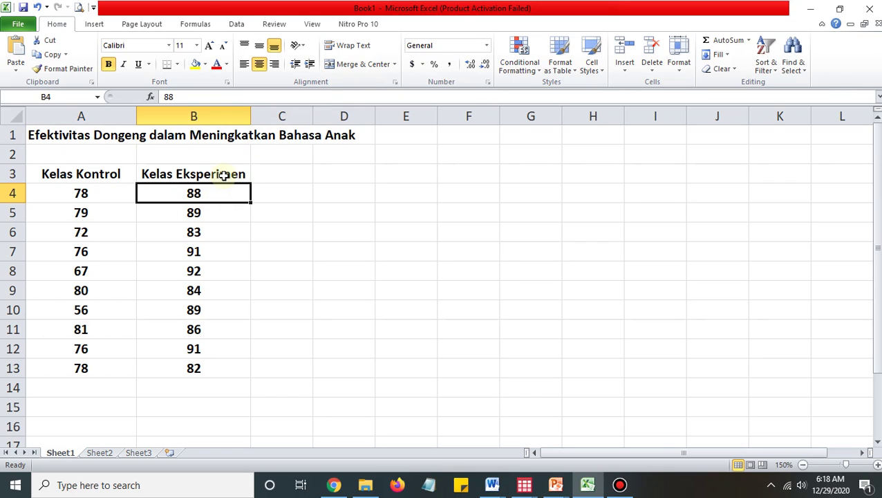
{"action": "left_click", "coordinate": [218, 174]}
{"action": "left_click", "coordinate": [111, 176]}
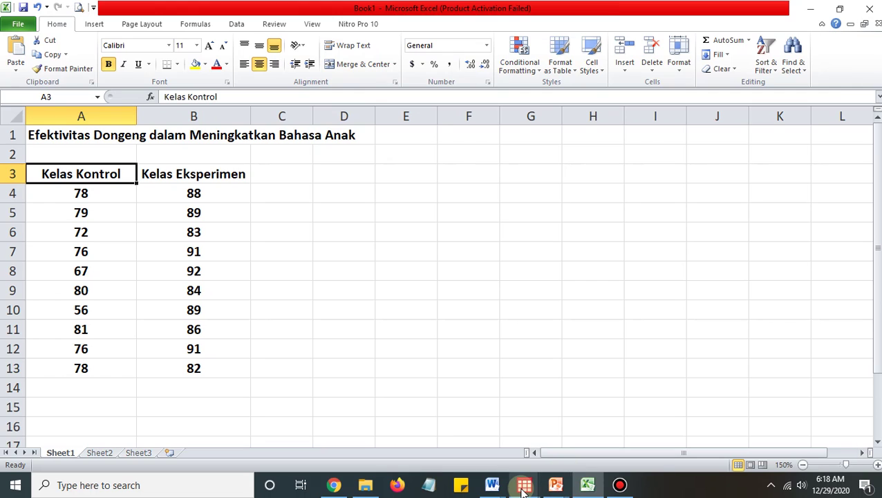
- Switch to PASW Statistics and bring up a new, empty dataset in the Data Editor
{"action": "mouse_move", "coordinate": [523, 489]}
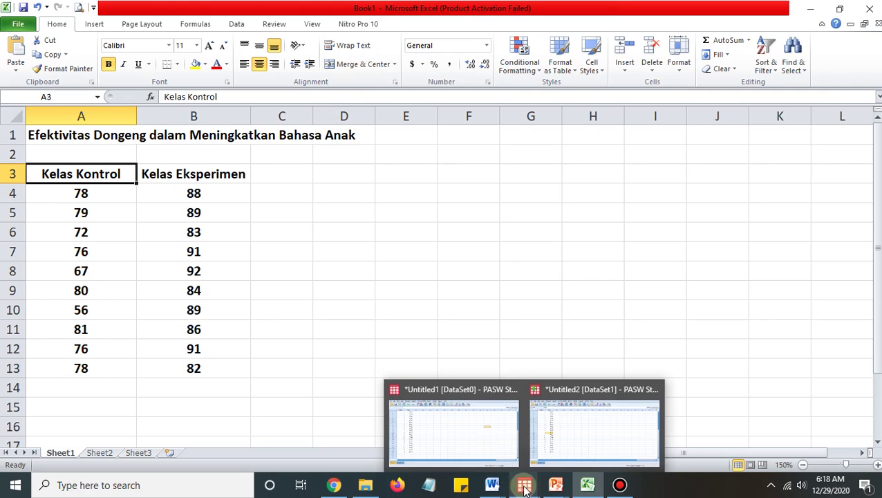
{"action": "left_click", "coordinate": [576, 443]}
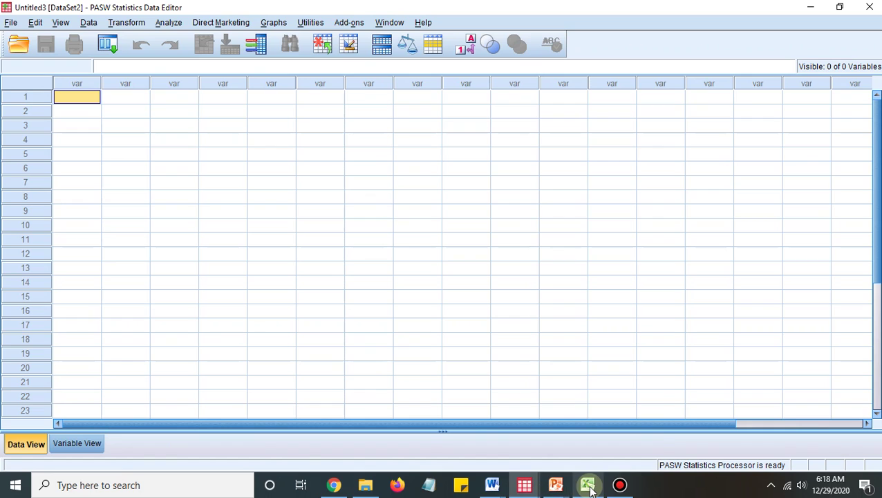
{"action": "mouse_move", "coordinate": [588, 487]}
{"action": "left_click", "coordinate": [562, 432]}
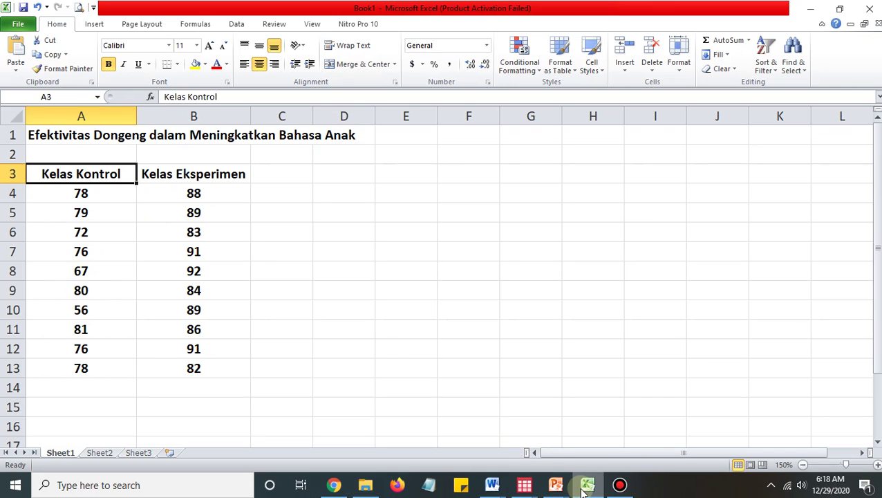
{"action": "mouse_move", "coordinate": [526, 488]}
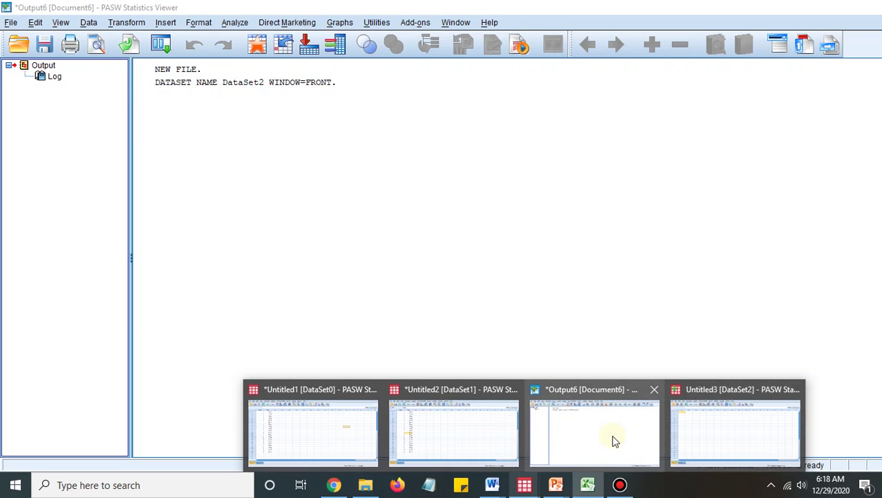
{"action": "left_click", "coordinate": [612, 440]}
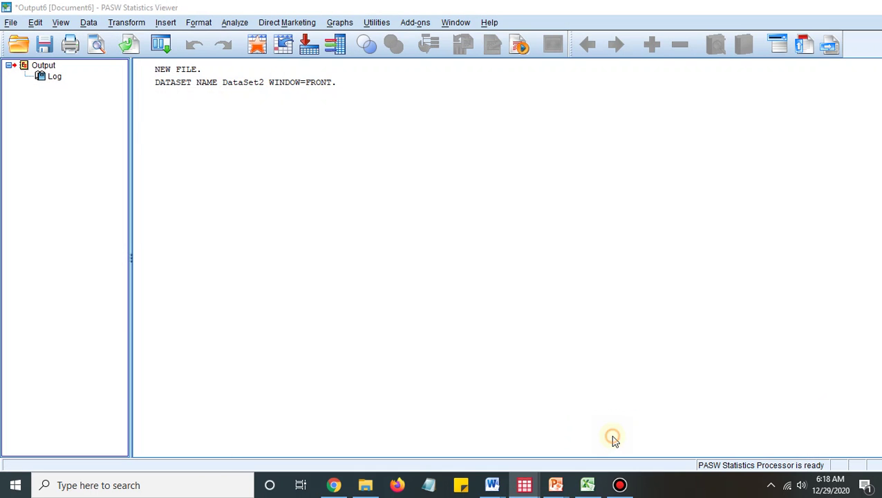
{"action": "left_click", "coordinate": [527, 487]}
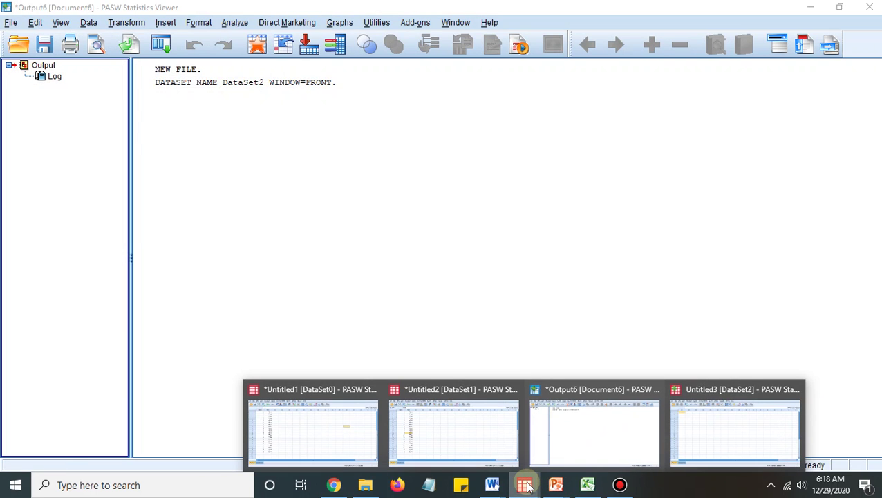
{"action": "left_click", "coordinate": [737, 420]}
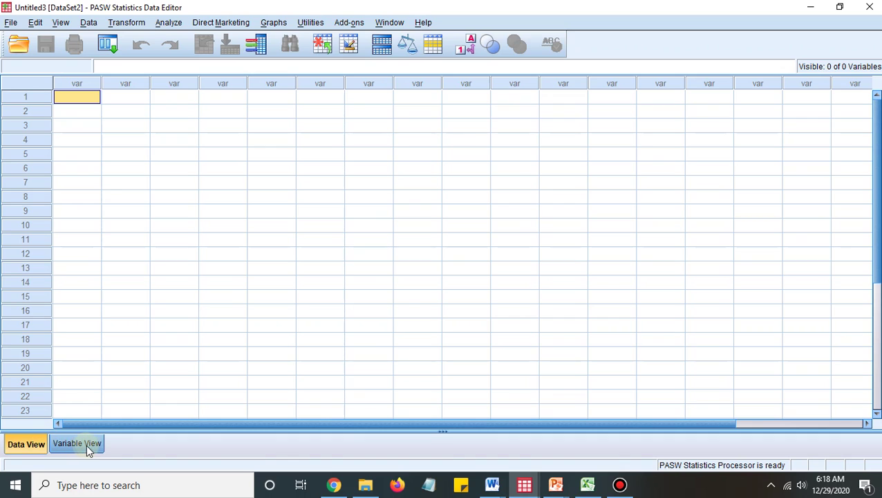
- Define the first variable as Kelas with 0 decimals
{"action": "left_click", "coordinate": [90, 446]}
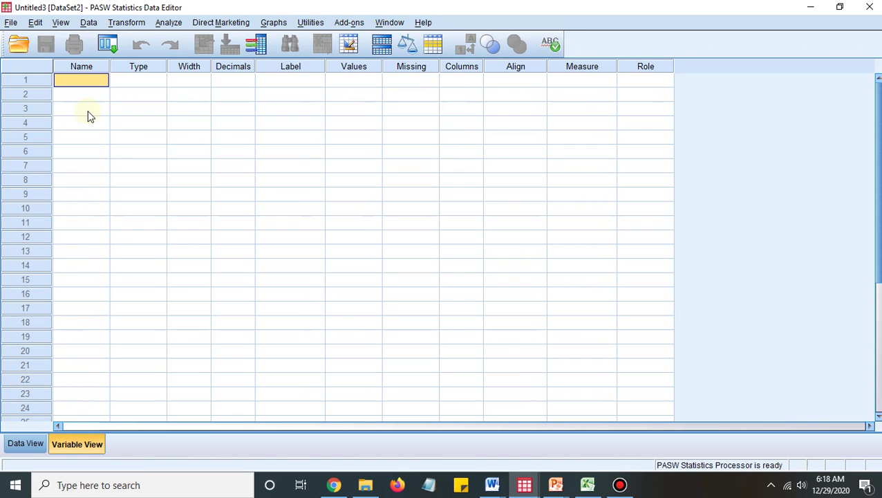
{"action": "type", "text": "Kelas"}
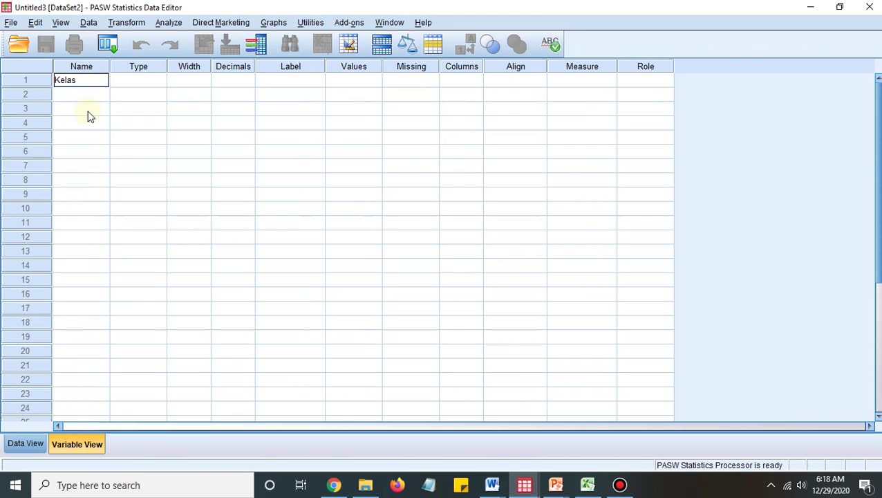
{"action": "key", "text": "Return"}
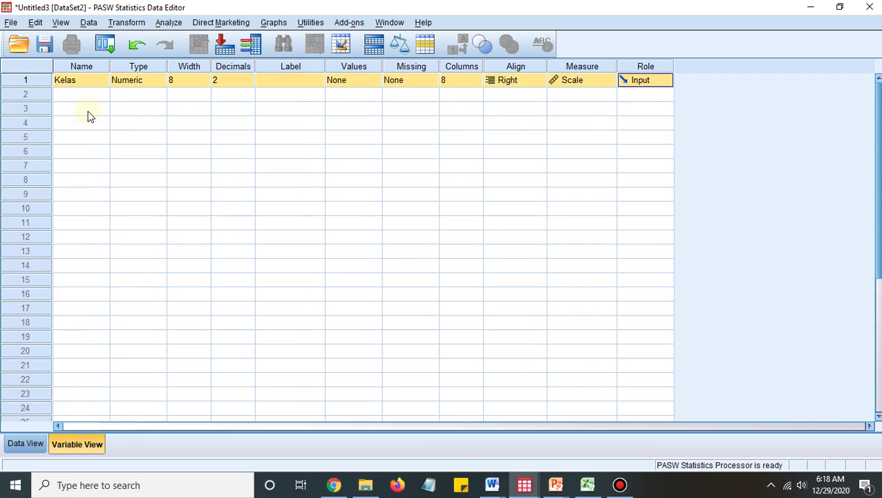
{"action": "left_click", "coordinate": [251, 88]}
{"action": "left_click", "coordinate": [251, 83]}
{"action": "left_click", "coordinate": [251, 84]}
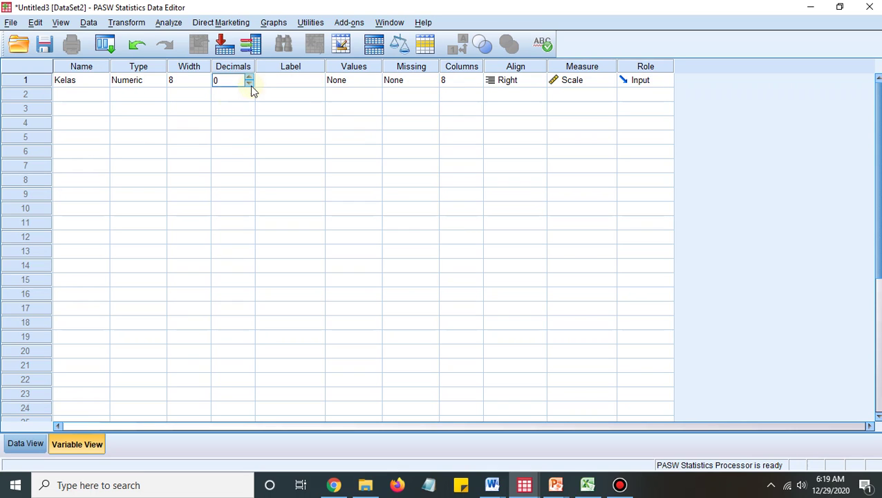
- Add a second variable named Nilai below Kelas
{"action": "left_click", "coordinate": [83, 95]}
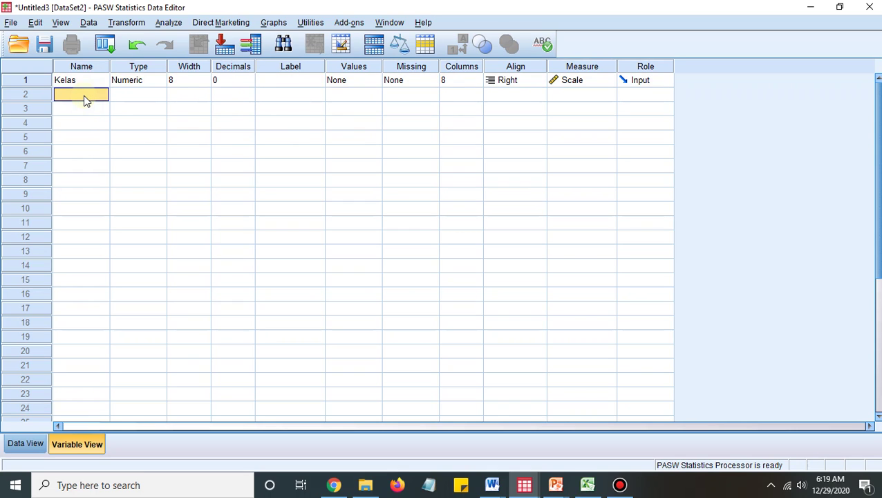
{"action": "type", "text": "Nilai"}
{"action": "key", "text": "Return"}
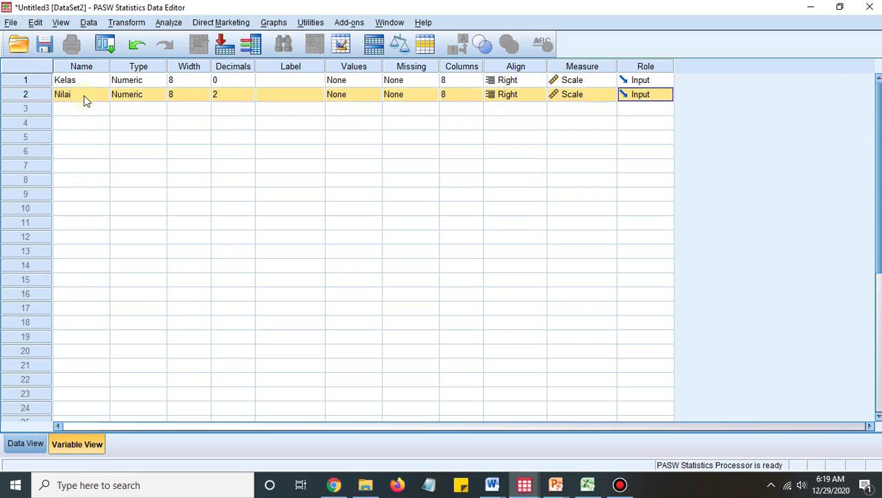
- Enter the class code 1 in the Kelas column for rows 1 to 10 of the data sheet
{"action": "left_click", "coordinate": [26, 443]}
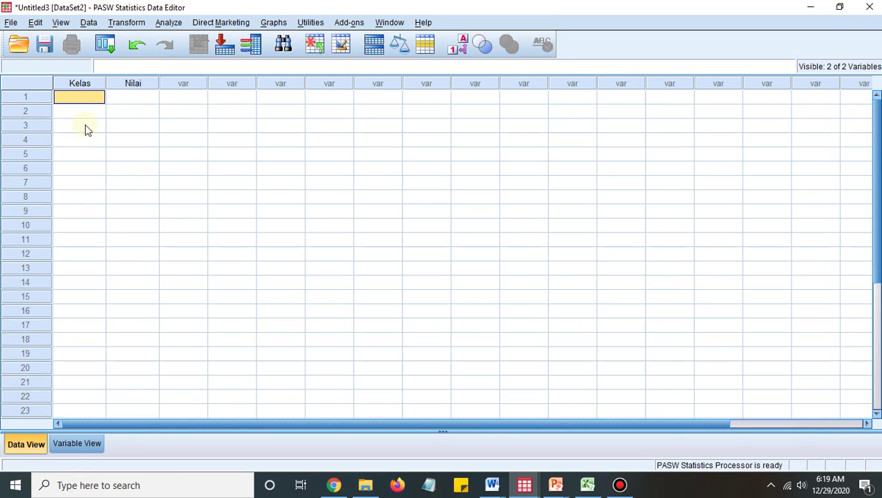
{"action": "type", "text": "1"}
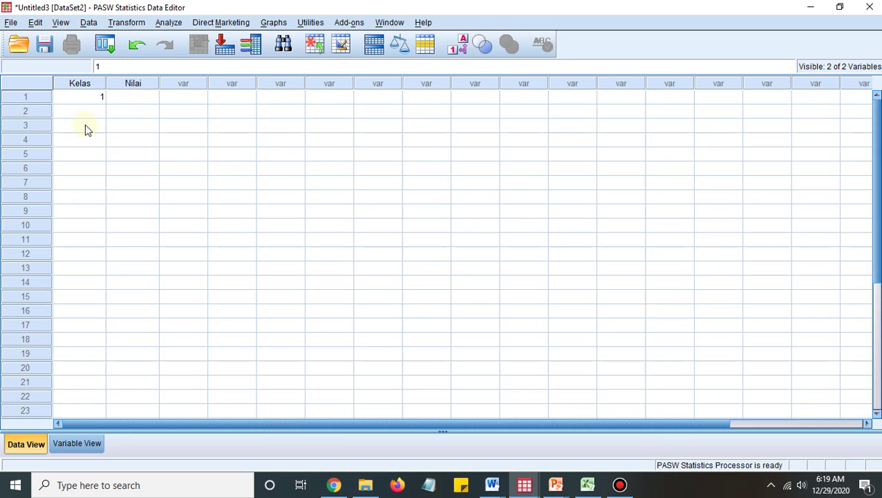
{"action": "key", "text": "Return"}
{"action": "type", "text": "1"}
{"action": "key", "text": "Return"}
{"action": "type", "text": "1"}
{"action": "key", "text": "Return"}
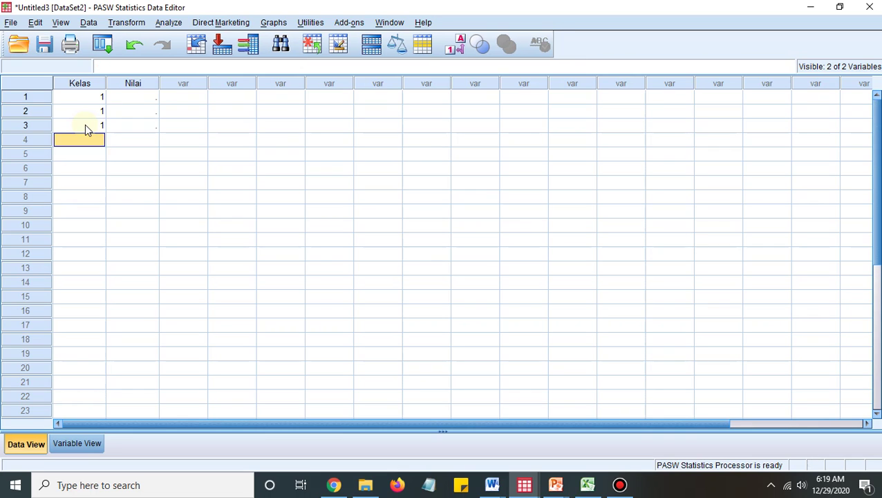
{"action": "type", "text": "1"}
{"action": "key", "text": "Return"}
{"action": "type", "text": "1"}
{"action": "key", "text": "Return"}
{"action": "type", "text": "1"}
{"action": "key", "text": "Return"}
{"action": "type", "text": "1"}
{"action": "key", "text": "Return"}
{"action": "type", "text": "1"}
{"action": "key", "text": "Return"}
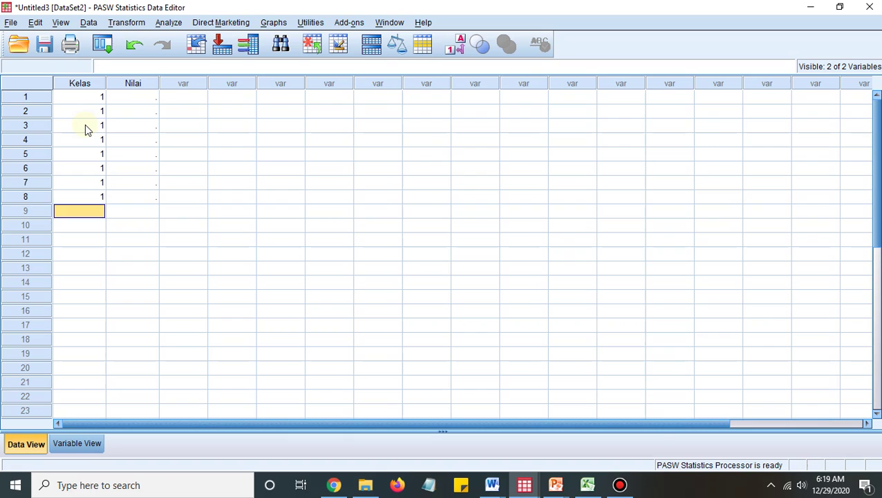
{"action": "type", "text": "1"}
{"action": "key", "text": "Return"}
{"action": "type", "text": "1"}
{"action": "key", "text": "Return"}
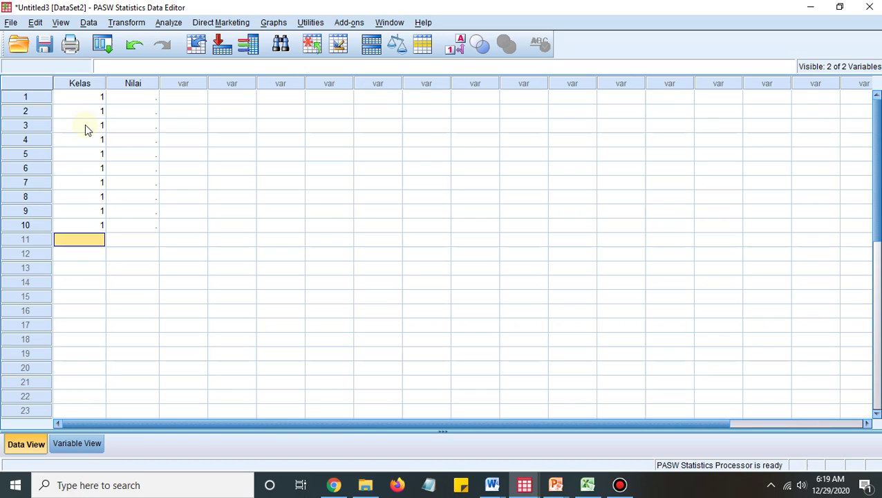
- Enter the class code 2 in the Kelas column for rows 11 to 20
{"action": "type", "text": "2"}
{"action": "key", "text": "Return"}
{"action": "type", "text": "2"}
{"action": "key", "text": "Return"}
{"action": "type", "text": "2"}
{"action": "key", "text": "Return"}
{"action": "type", "text": "2"}
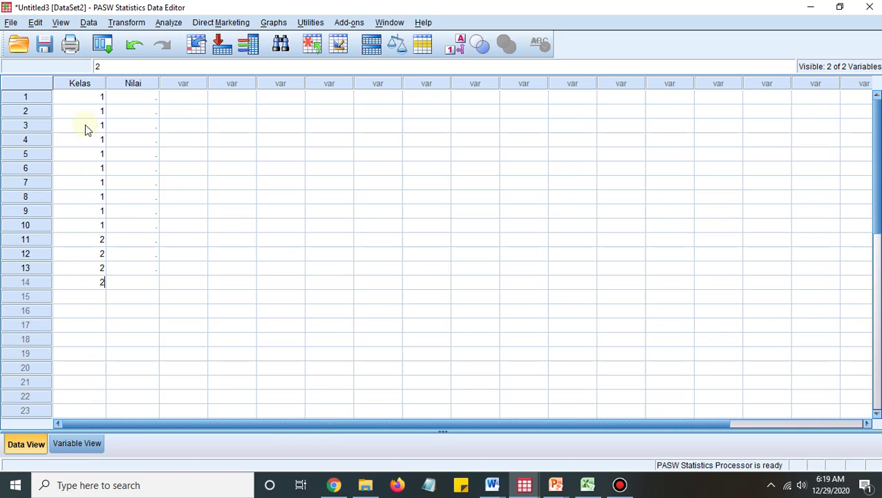
{"action": "key", "text": "Return"}
{"action": "type", "text": "2"}
{"action": "key", "text": "Return"}
{"action": "type", "text": "2"}
{"action": "key", "text": "Return"}
{"action": "type", "text": "2"}
{"action": "key", "text": "Return"}
{"action": "type", "text": "2"}
{"action": "key", "text": "Return"}
{"action": "type", "text": "2"}
{"action": "key", "text": "Return"}
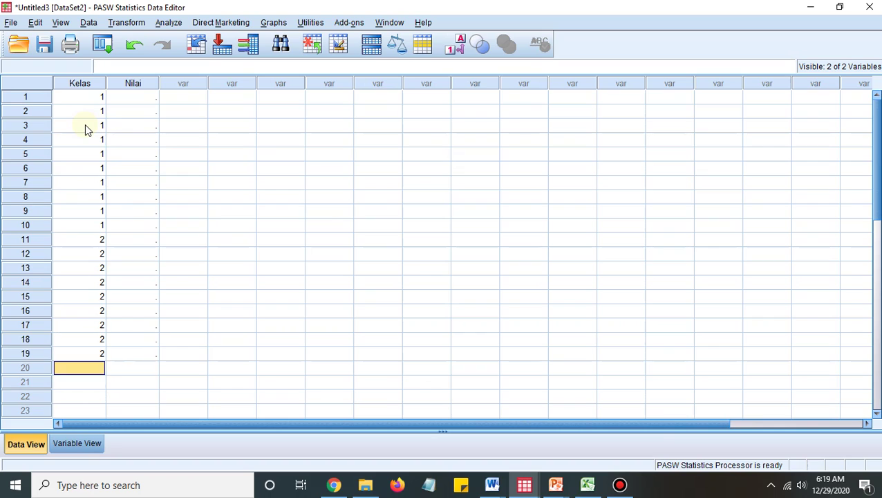
{"action": "type", "text": "2"}
{"action": "key", "text": "Tab"}
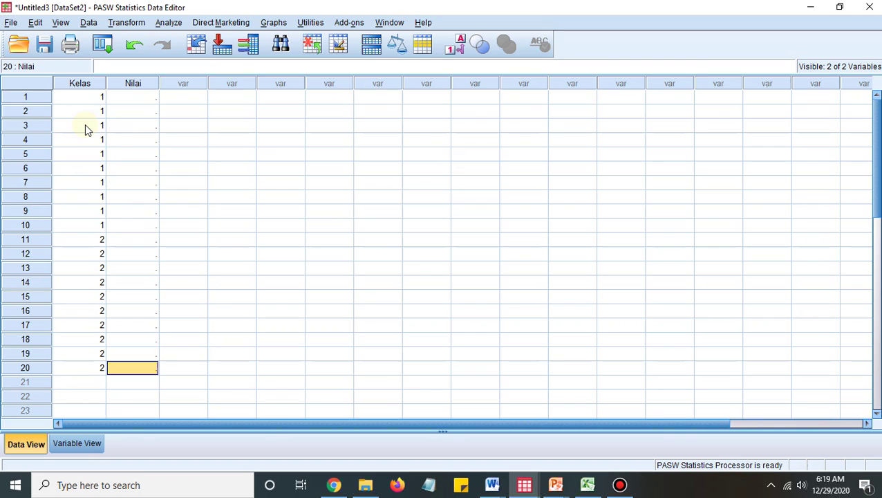
- Review the entered Kelas codes and the Nilai column from row 1 down to row 20
{"action": "key", "text": "Up"}
{"action": "key", "text": "Up"}
{"action": "key", "text": "Up"}
{"action": "key", "text": "Up"}
{"action": "key", "text": "Up"}
{"action": "key", "text": "Up"}
{"action": "key", "text": "Up"}
{"action": "key", "text": "Up"}
{"action": "key", "text": "Up"}
{"action": "key", "text": "Up"}
{"action": "key", "text": "Up"}
{"action": "key", "text": "Up"}
{"action": "key", "text": "Up"}
{"action": "key", "text": "Up"}
{"action": "key", "text": "Up"}
{"action": "key", "text": "Up"}
{"action": "key", "text": "Up"}
{"action": "key", "text": "Up"}
{"action": "key", "text": "Up"}
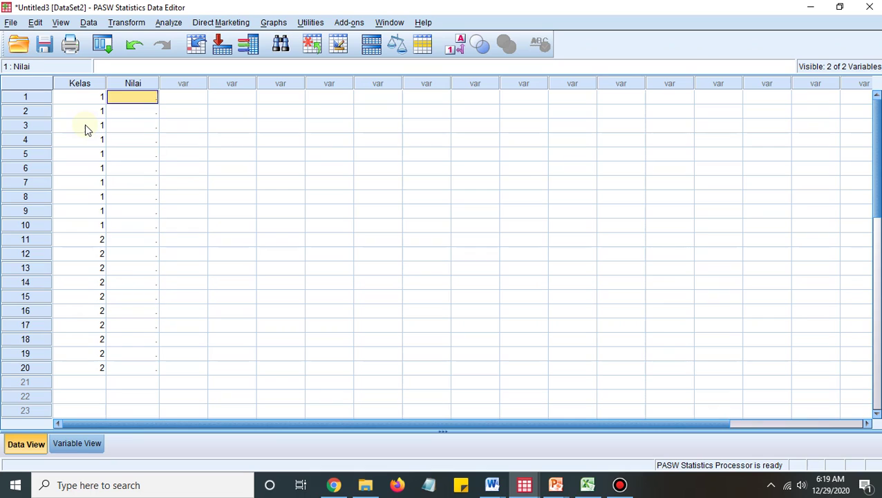
{"action": "key", "text": "Left"}
{"action": "key", "text": "Down"}
{"action": "key", "text": "Down"}
{"action": "key", "text": "Down"}
{"action": "key", "text": "Down"}
{"action": "key", "text": "Down"}
{"action": "key", "text": "Down"}
{"action": "key", "text": "Down"}
{"action": "key", "text": "Down"}
{"action": "key", "text": "Down"}
{"action": "key", "text": "Down"}
{"action": "key", "text": "Down"}
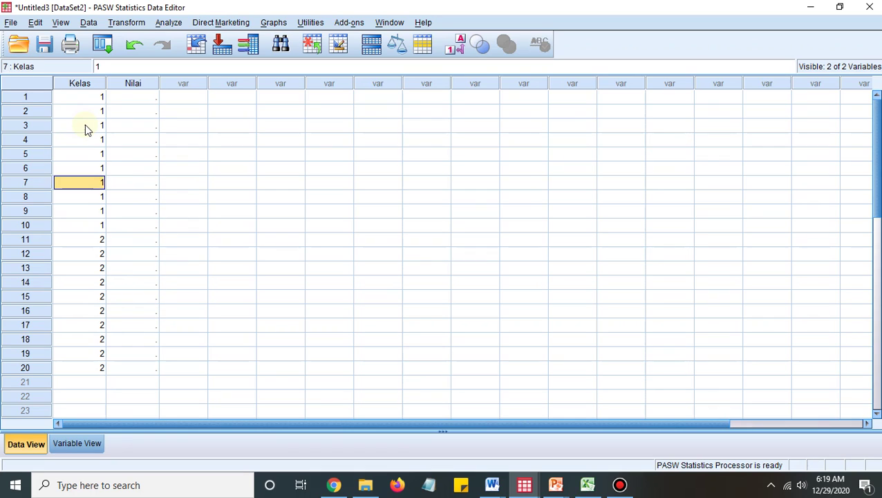
{"action": "key", "text": "Down"}
{"action": "key", "text": "Down"}
{"action": "key", "text": "Down"}
{"action": "key", "text": "Down"}
{"action": "key", "text": "Down"}
{"action": "key", "text": "Down"}
{"action": "key", "text": "Down"}
{"action": "key", "text": "Down"}
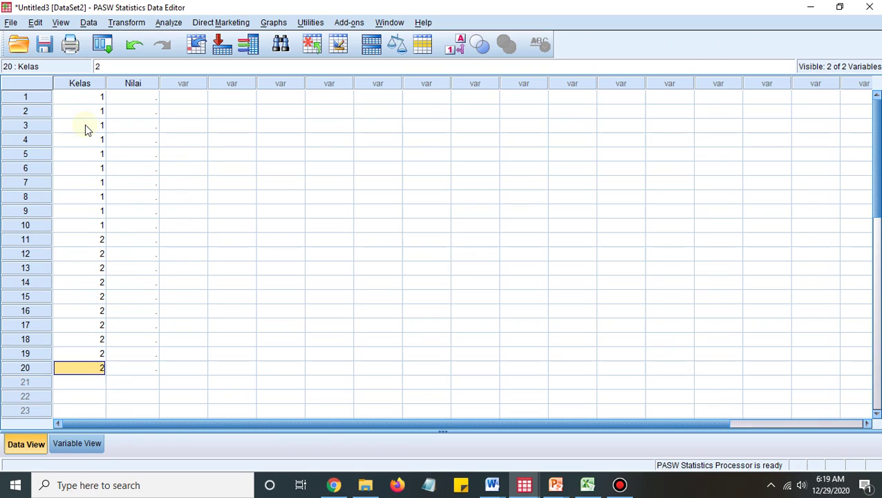
- Switch to the Excel workbook and copy the Kelas Kontrol scores in A4:A13
{"action": "left_click", "coordinate": [589, 483]}
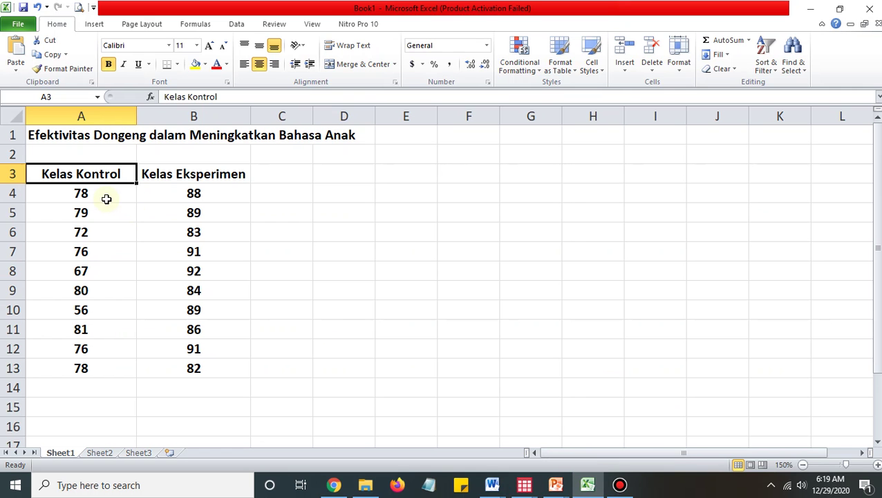
{"action": "left_click", "coordinate": [106, 199]}
{"action": "left_click_drag", "start_coordinate": [106, 199], "coordinate": [97, 368]}
{"action": "key", "text": "ctrl+c"}
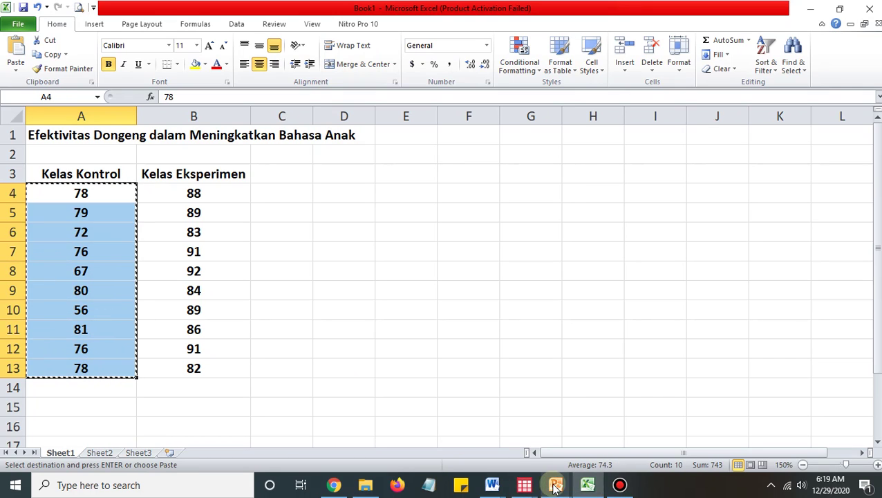
- Return to the Untitled3 dataset in PASW Statistics and paste the control scores into Nilai starting at row 1
{"action": "mouse_move", "coordinate": [528, 488]}
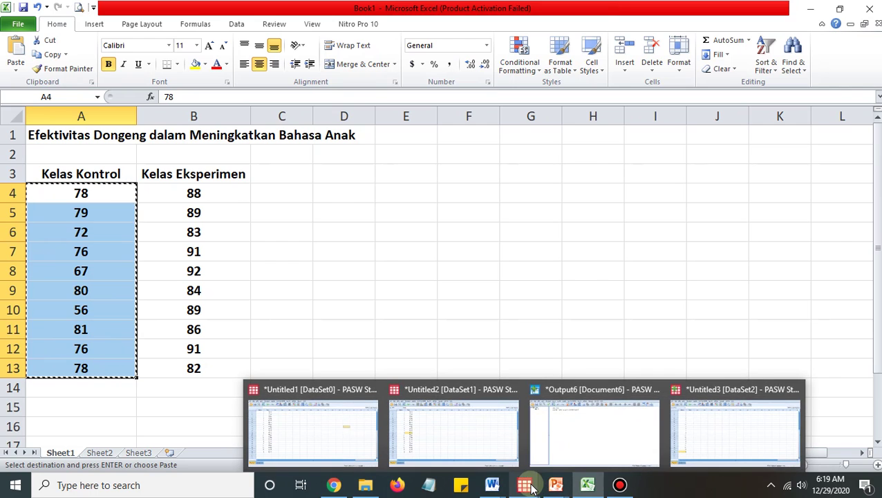
{"action": "left_click", "coordinate": [709, 427]}
{"action": "left_click", "coordinate": [140, 98]}
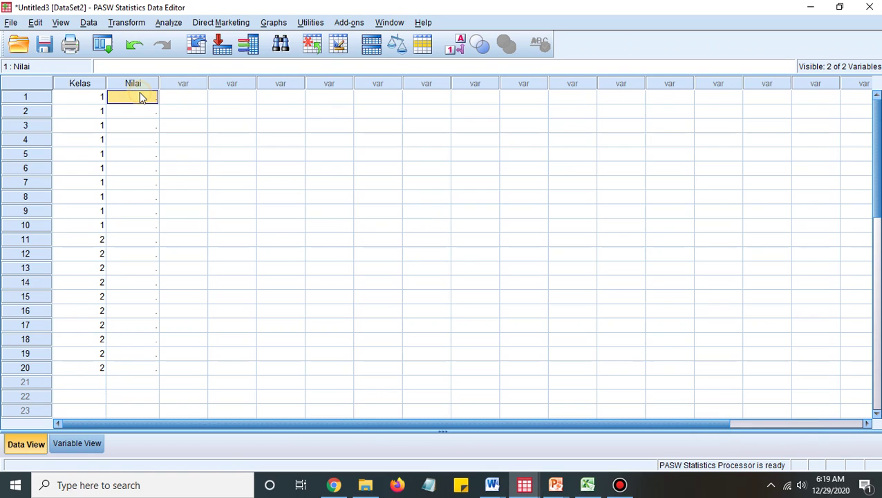
{"action": "key", "text": "ctrl+v"}
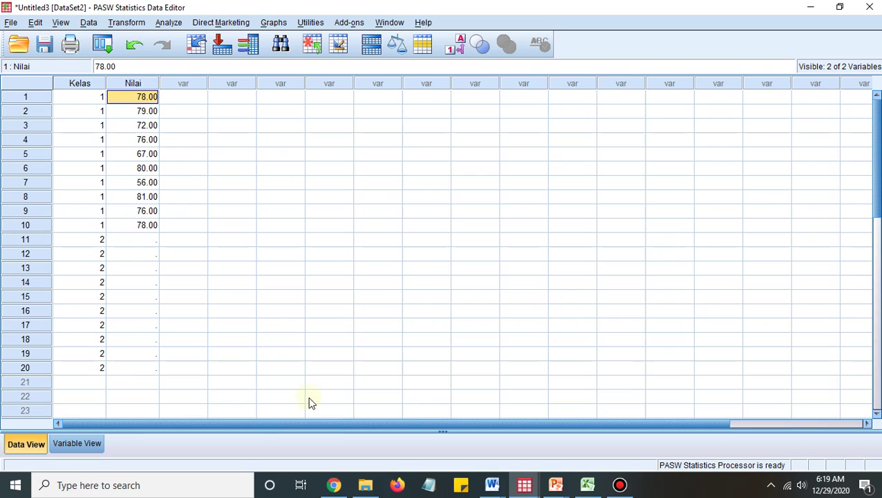
- Switch back to Excel and copy the Kelas Eksperimen scores in B4:B13
{"action": "left_click", "coordinate": [588, 486]}
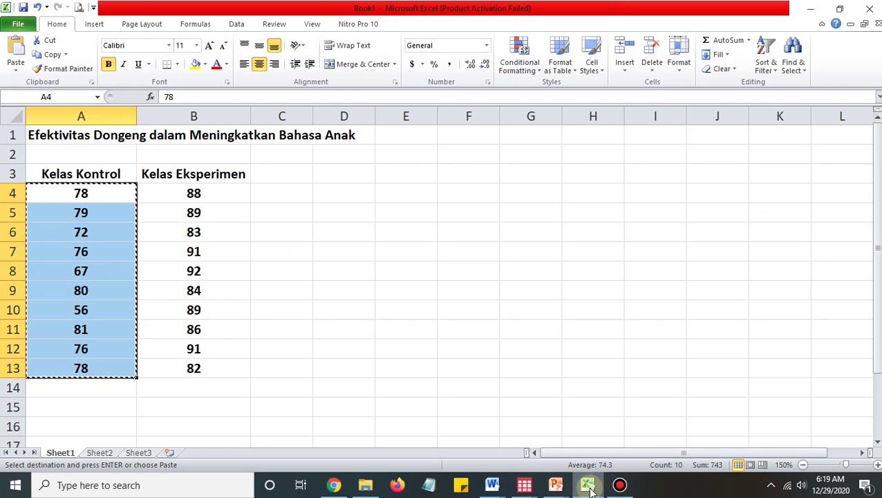
{"action": "left_click", "coordinate": [200, 194]}
{"action": "key", "text": "shift+Down"}
{"action": "key", "text": "shift+Down"}
{"action": "key", "text": "shift+Down"}
{"action": "key", "text": "shift+Down"}
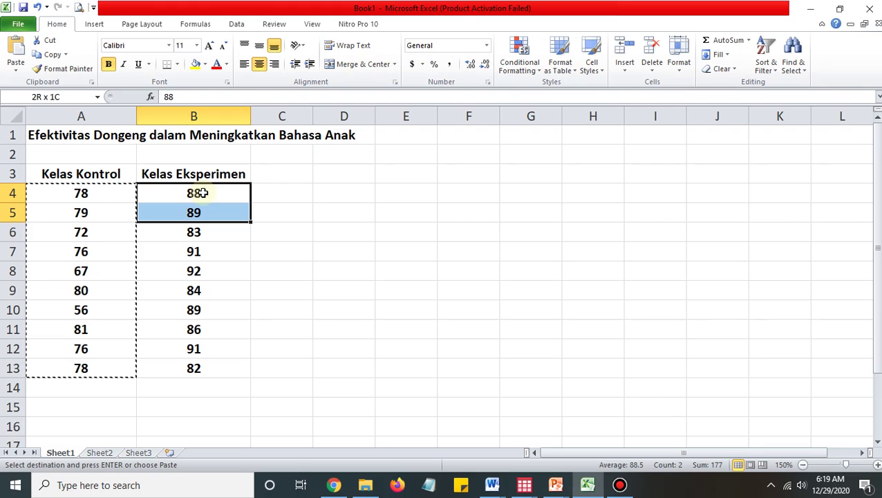
{"action": "key", "text": "shift+Down"}
{"action": "key", "text": "shift+Down"}
{"action": "key", "text": "shift+Down"}
{"action": "key", "text": "shift+Down"}
{"action": "key", "text": "shift+Down"}
{"action": "key", "text": "ctrl+c"}
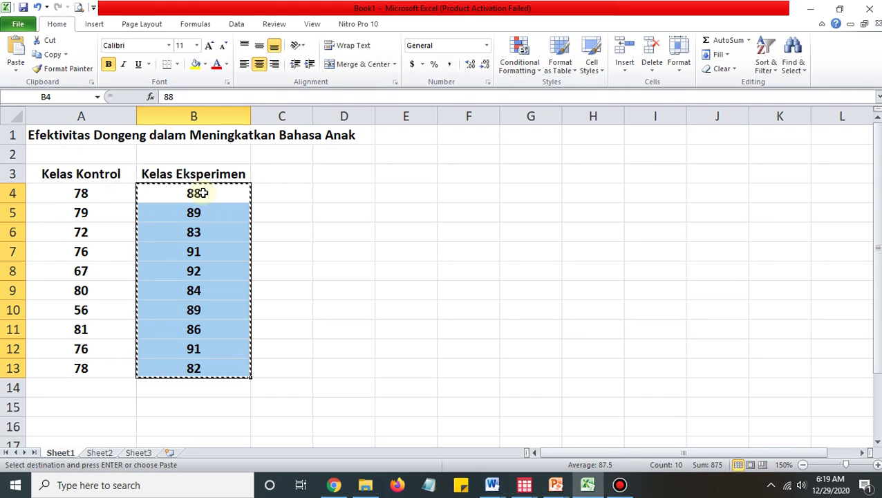
- Return to the Untitled3 dataset in PASW Statistics and paste the experimental scores into Nilai starting at row 11
{"action": "left_click", "coordinate": [519, 486]}
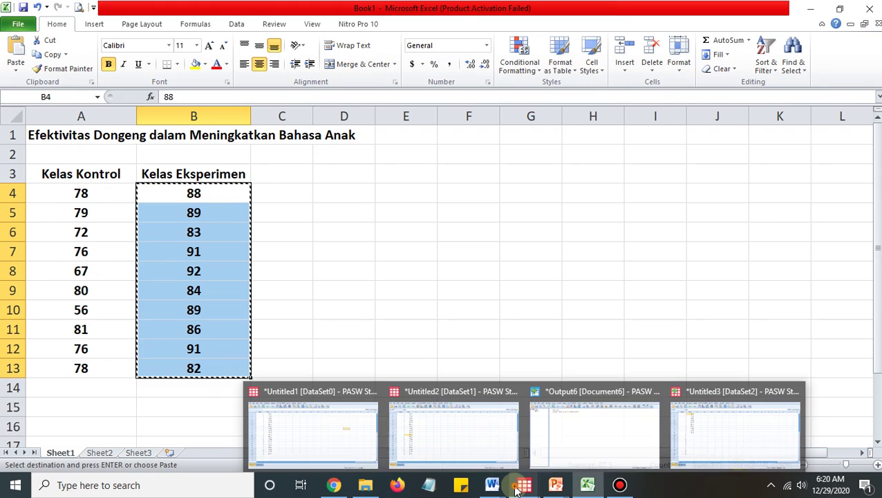
{"action": "left_click", "coordinate": [734, 422]}
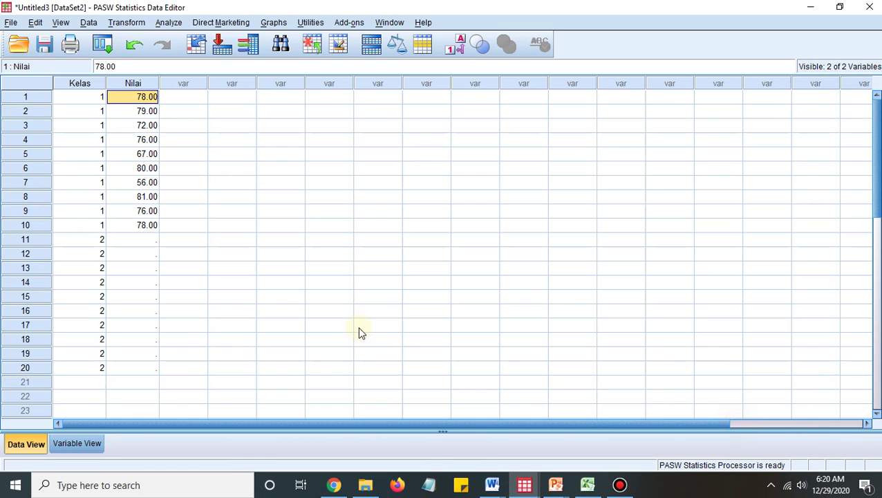
{"action": "left_click", "coordinate": [152, 246]}
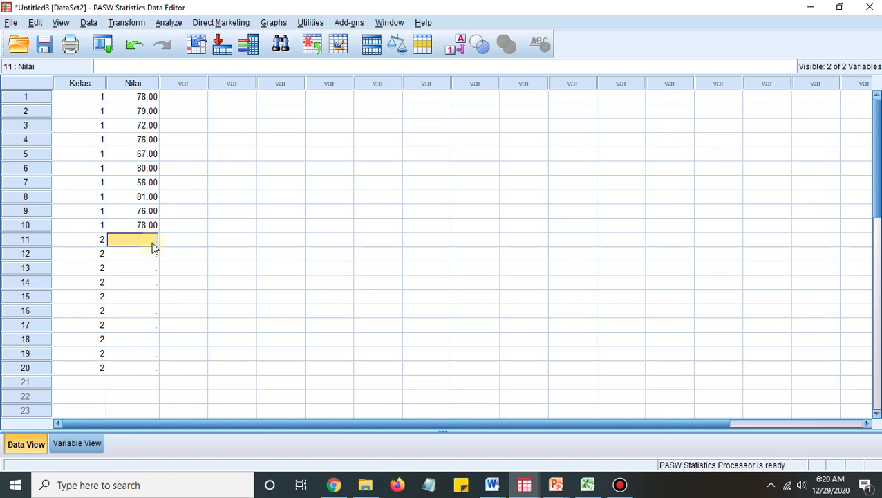
{"action": "key", "text": "ctrl+v"}
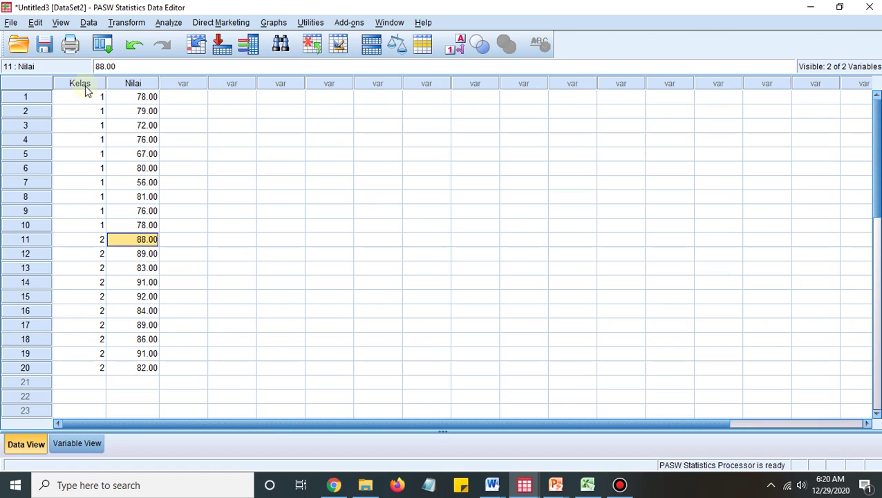
{"action": "left_click", "coordinate": [192, 208]}
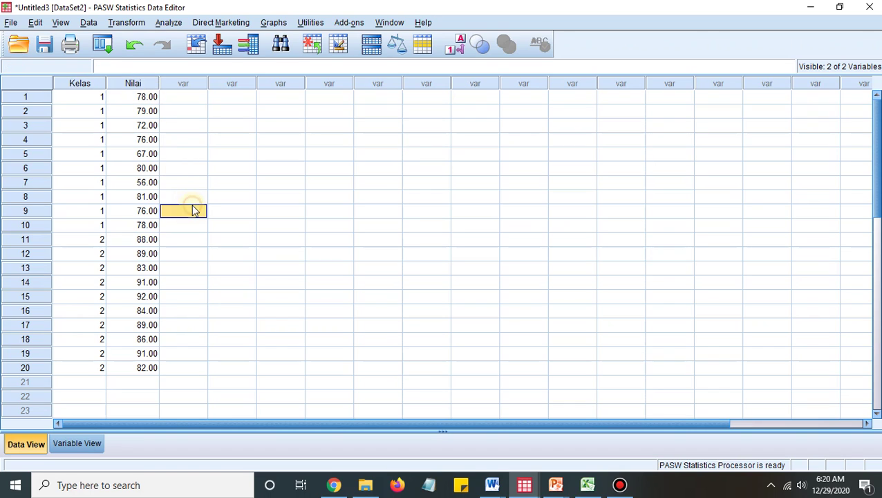
- Set up an Independent-Samples T Test with Nilai as the test variable and Kelas as the grouping variable
{"action": "left_click", "coordinate": [170, 23]}
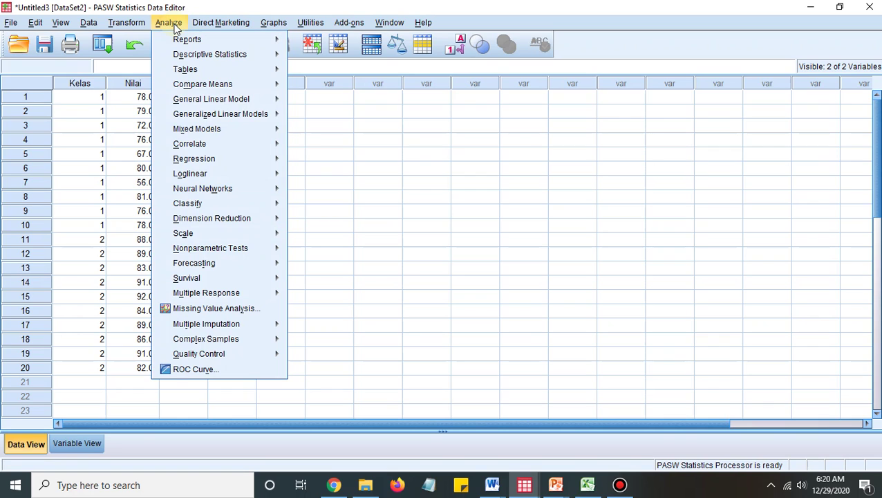
{"action": "mouse_move", "coordinate": [200, 84]}
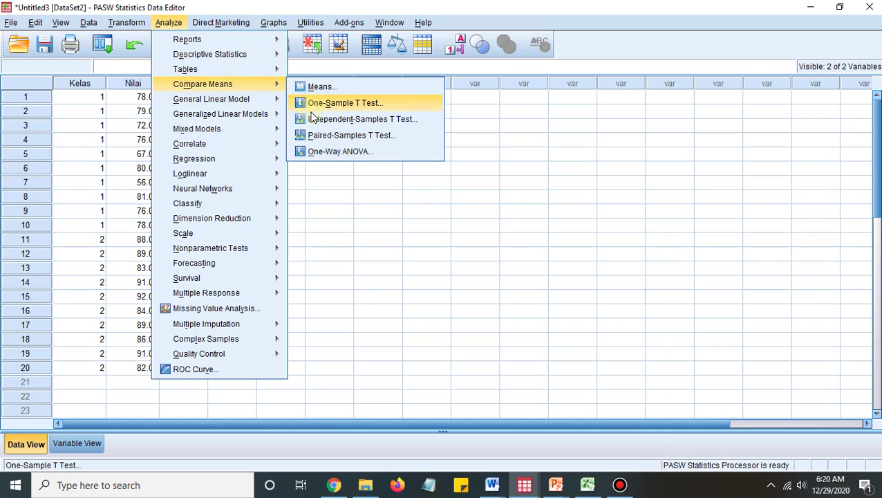
{"action": "left_click", "coordinate": [359, 124]}
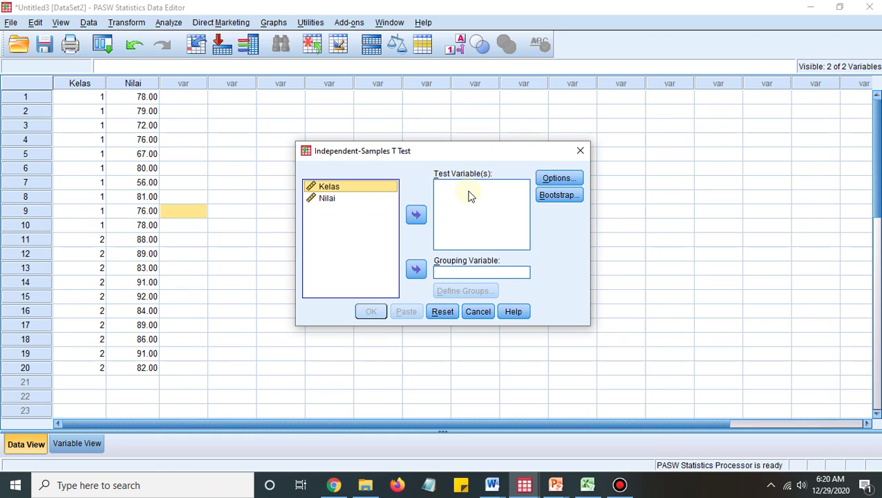
{"action": "left_click", "coordinate": [330, 199]}
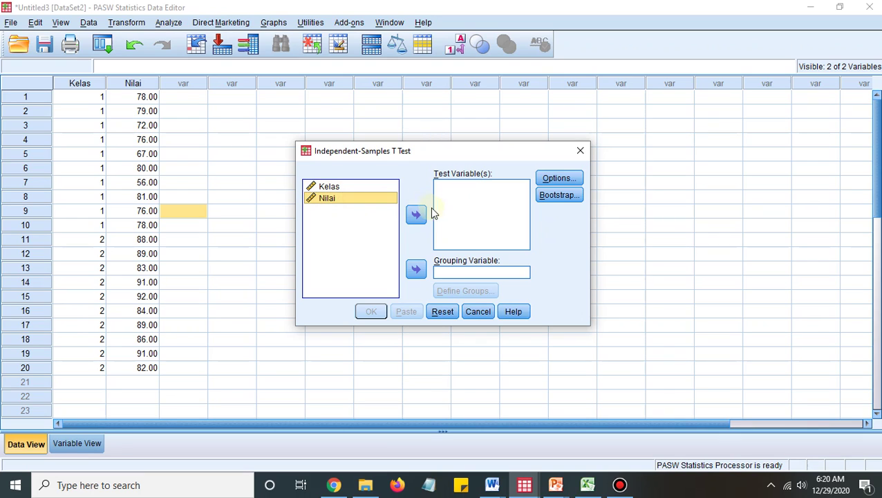
{"action": "left_click", "coordinate": [413, 220]}
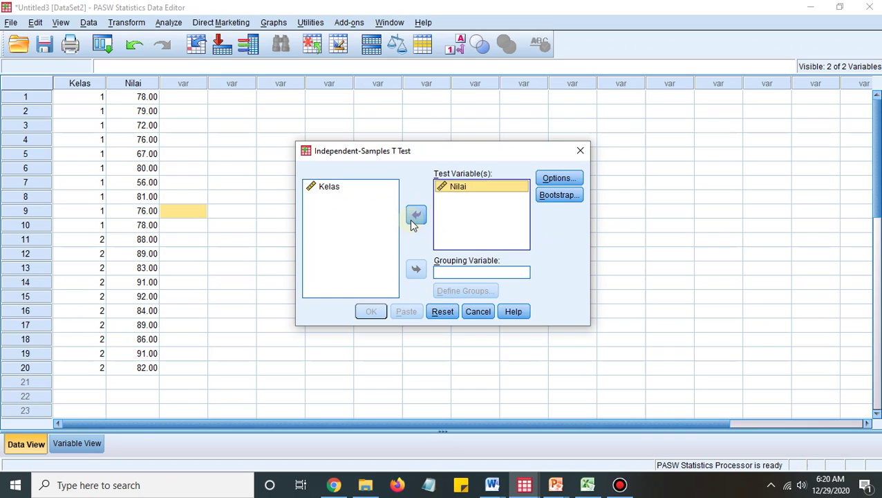
{"action": "left_click", "coordinate": [326, 189]}
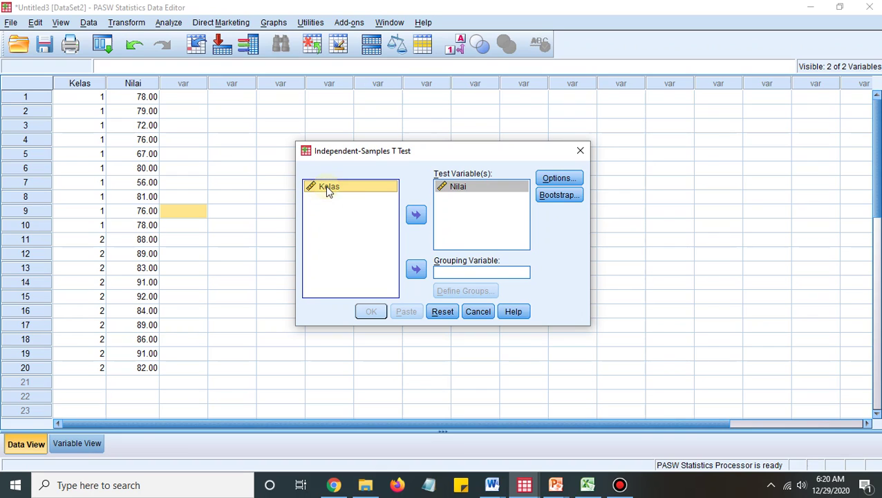
{"action": "left_click", "coordinate": [415, 270]}
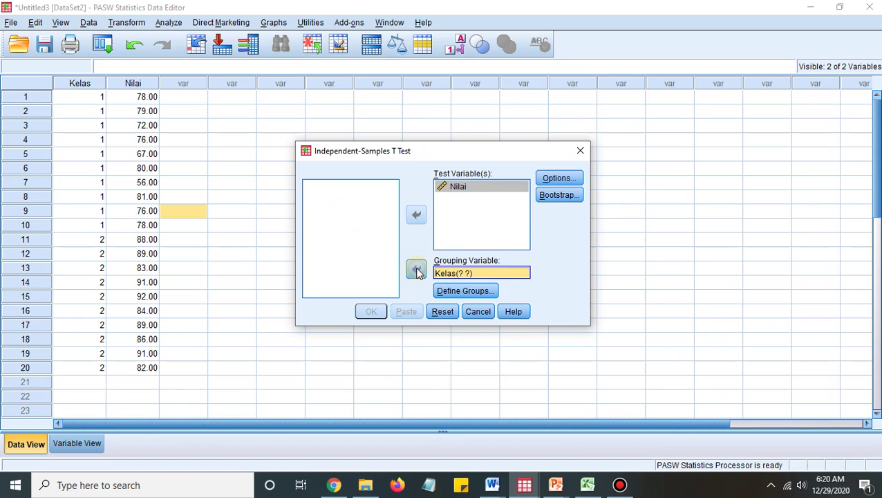
- Define the Kelas groups by specified values, with Group 1 as 1 and Group 2 as 2
{"action": "left_click", "coordinate": [473, 291]}
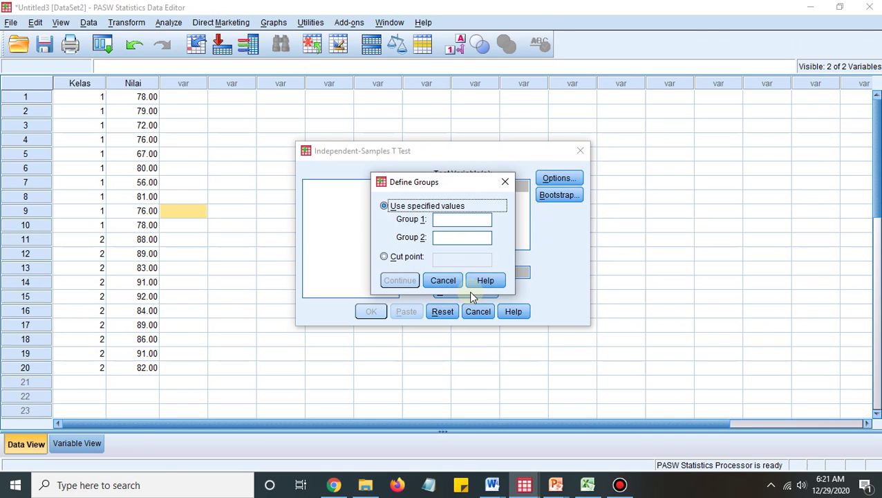
{"action": "left_click", "coordinate": [449, 219]}
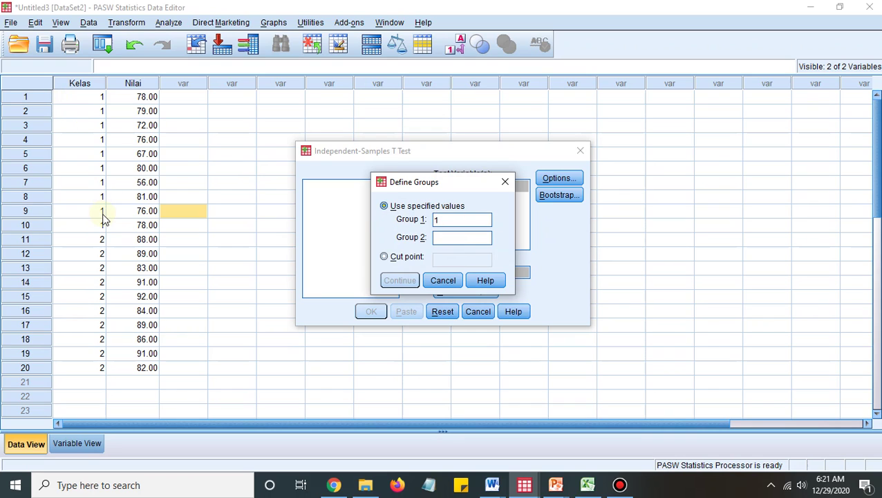
{"action": "left_click", "coordinate": [450, 236]}
{"action": "type", "text": "2"}
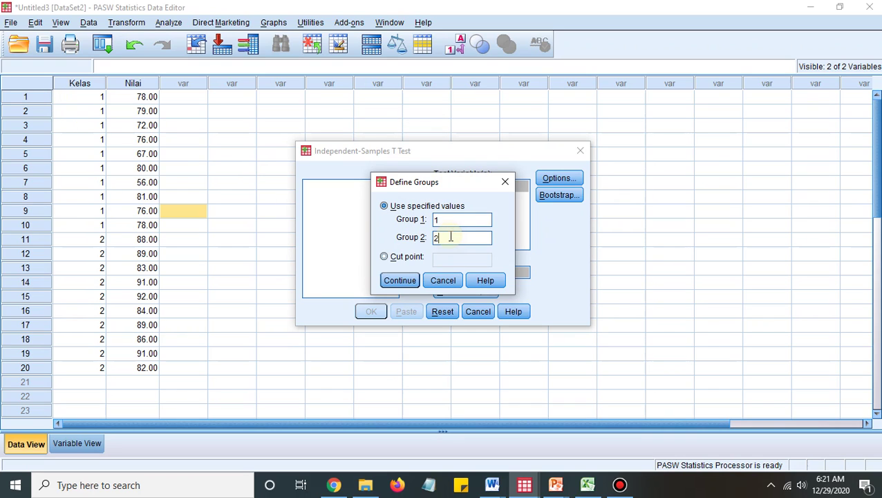
{"action": "left_click", "coordinate": [453, 219]}
{"action": "left_click", "coordinate": [398, 280]}
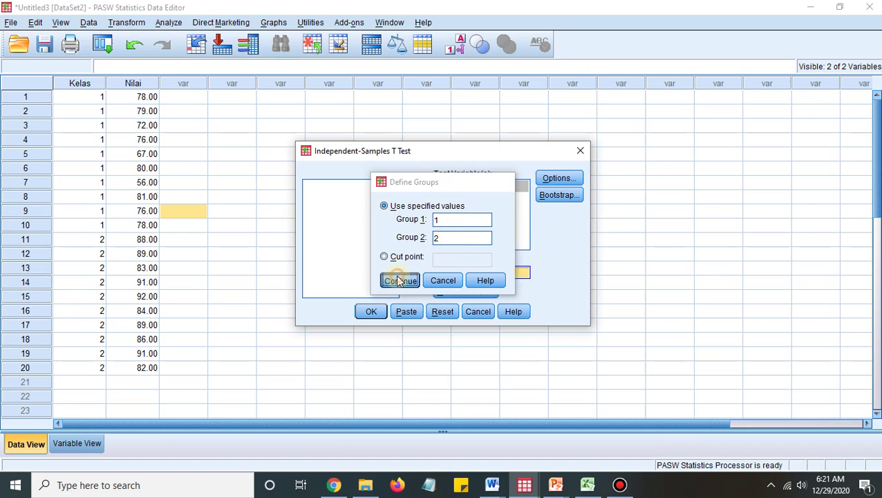
- Accept the 95% confidence interval with cases excluded analysis by analysis, and run the Independent-Samples T Test
{"action": "left_click", "coordinate": [568, 177]}
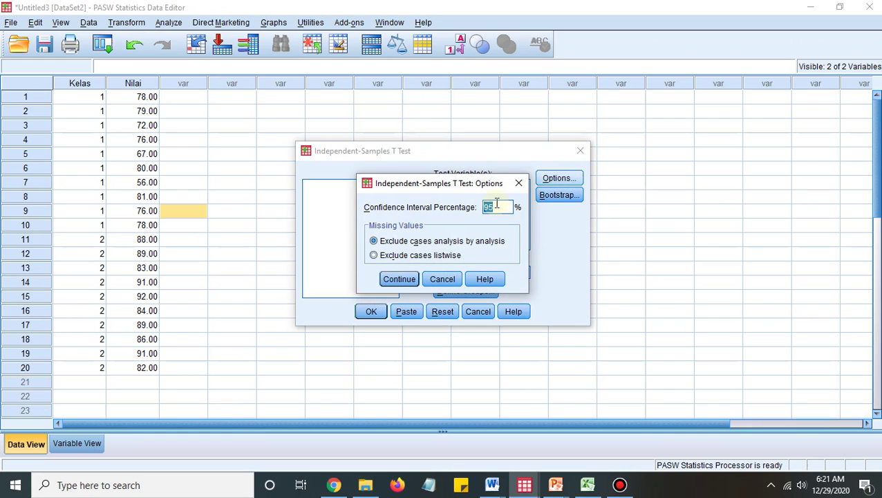
{"action": "left_click", "coordinate": [401, 279]}
{"action": "left_click", "coordinate": [371, 311]}
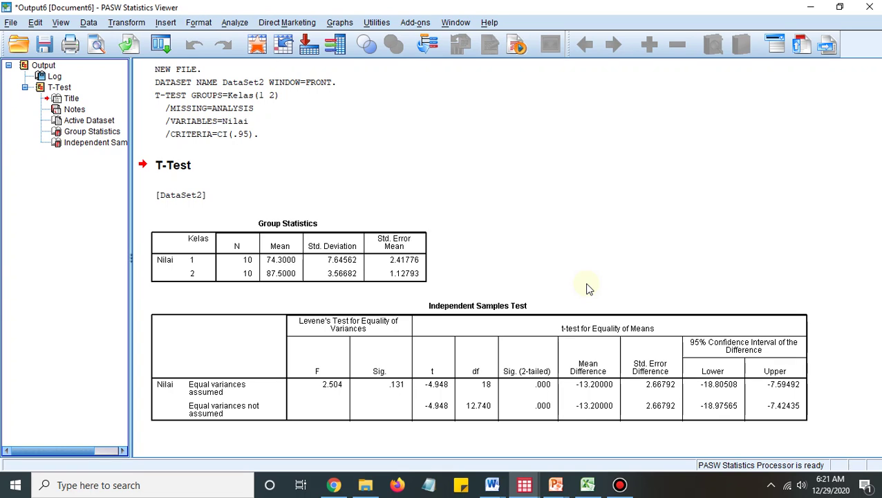
- Examine the Group Statistics and Independent Samples Test tables in the T-Test output
{"action": "left_click", "coordinate": [552, 340]}
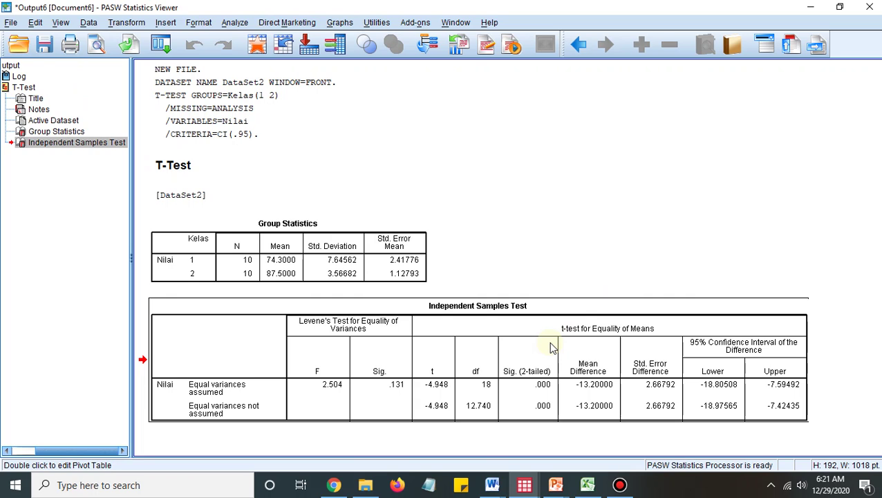
{"action": "left_click", "coordinate": [370, 258]}
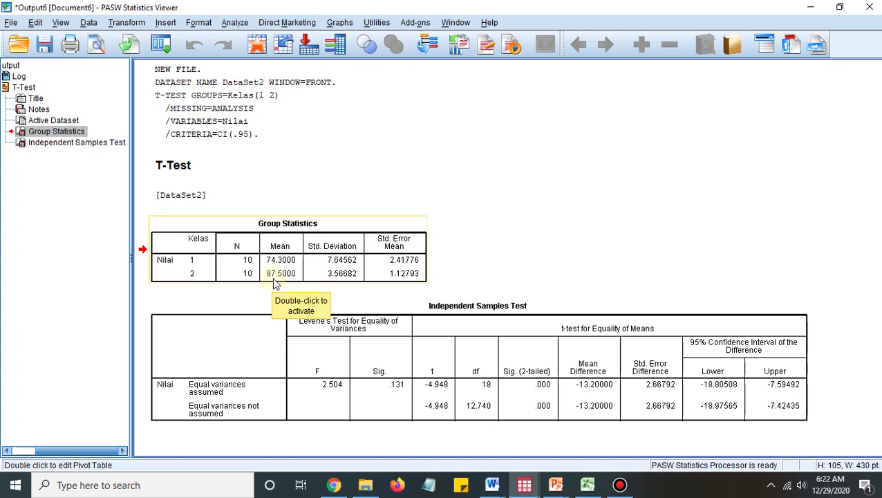
{"action": "left_click", "coordinate": [442, 368]}
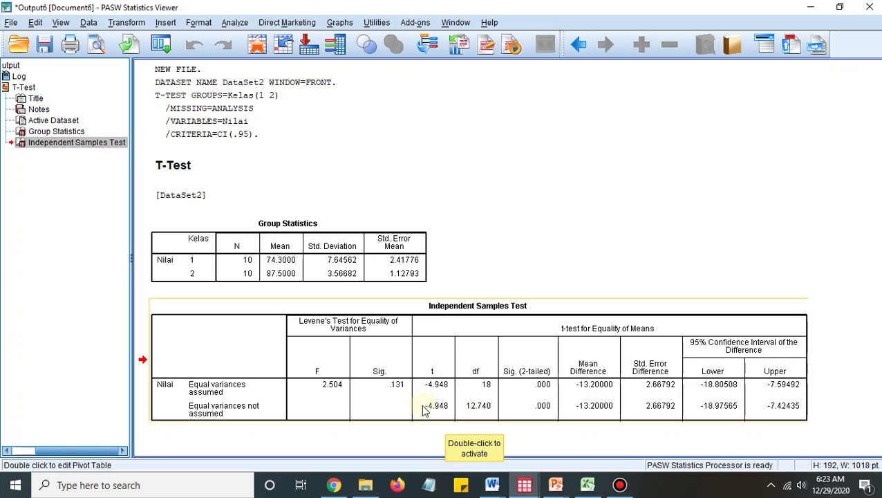
{"action": "left_click", "coordinate": [435, 426]}
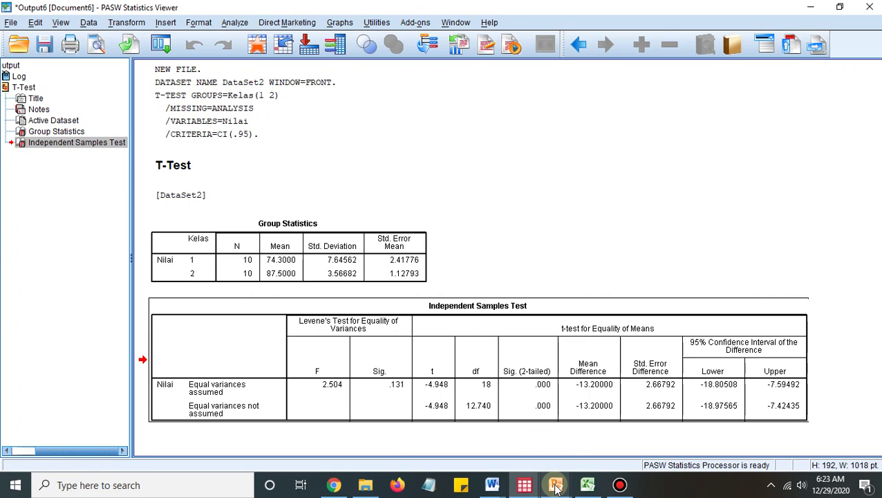
- Switch to PowerPoint, add a new slide after slide 1 and title it "Permasalahan"
{"action": "mouse_move", "coordinate": [556, 484]}
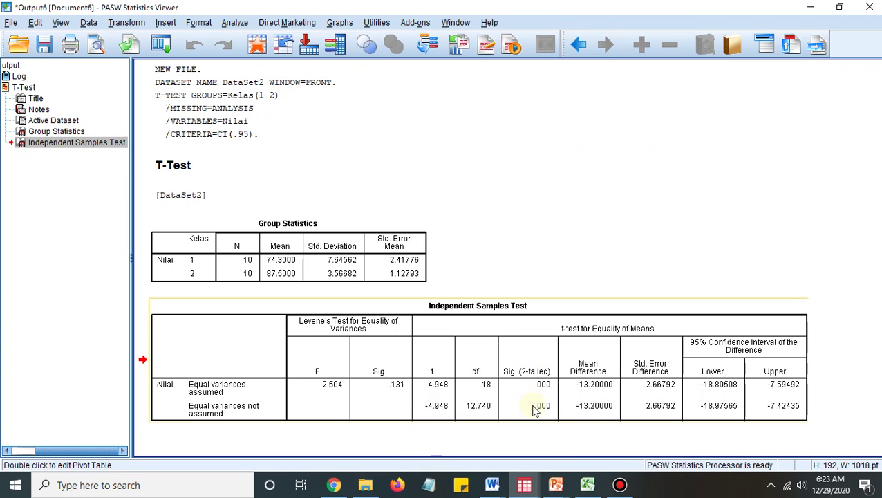
{"action": "left_click", "coordinate": [556, 486]}
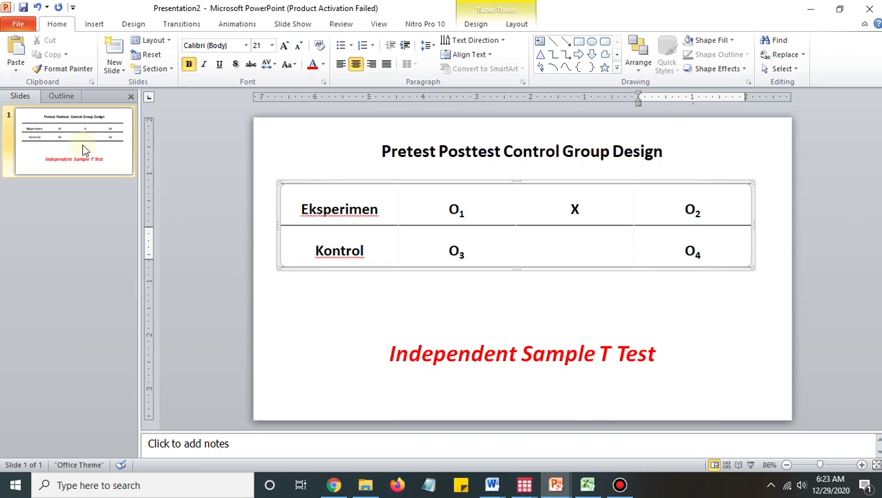
{"action": "left_click", "coordinate": [58, 125]}
{"action": "key", "text": "Return"}
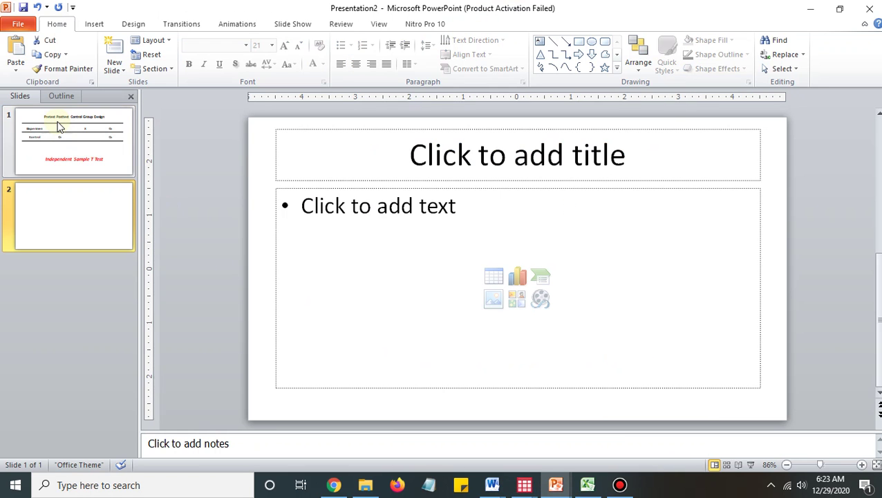
{"action": "left_click", "coordinate": [403, 175]}
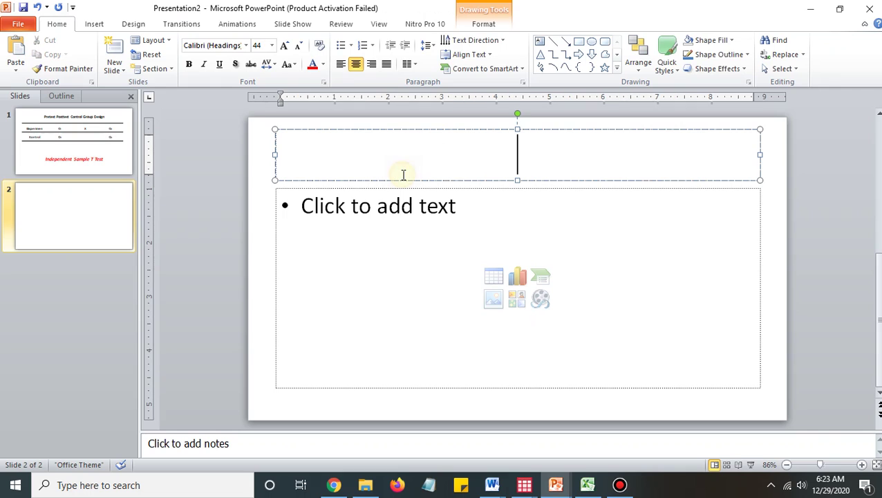
{"action": "type", "text": "Per"}
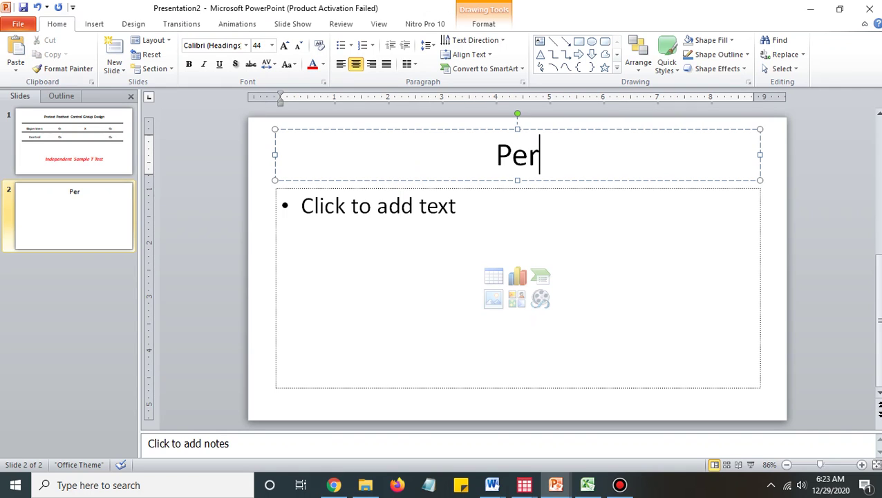
{"action": "type", "text": "masalahan"}
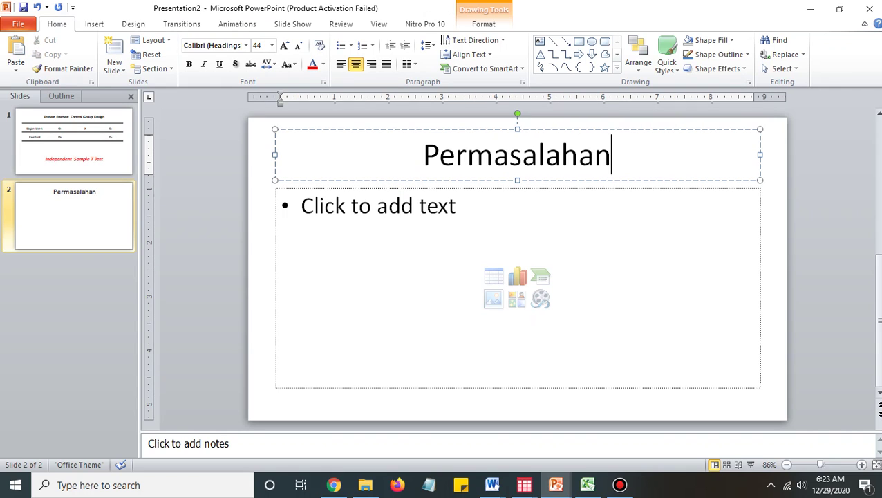
- Enter the bullet text "Apakah metode dongeng dapat meningkatkan baha" in the body of the Permasalahan slide
{"action": "left_click", "coordinate": [356, 212]}
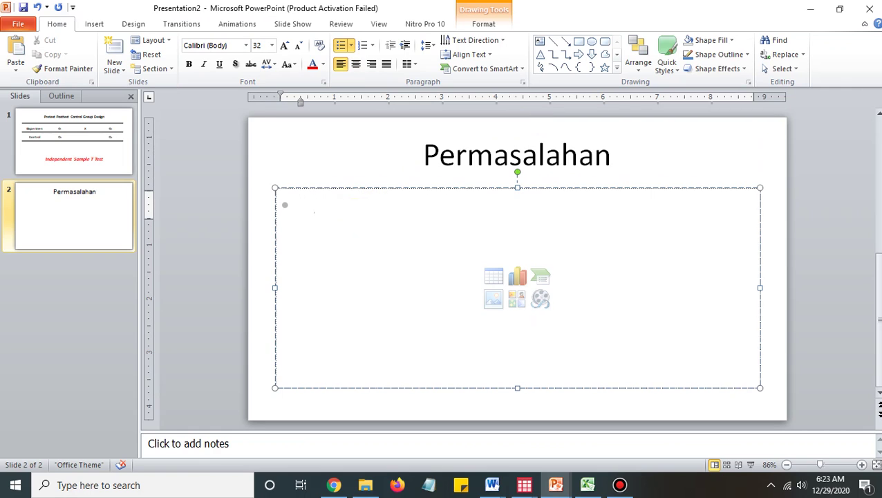
{"action": "type", "text": "Apakah"}
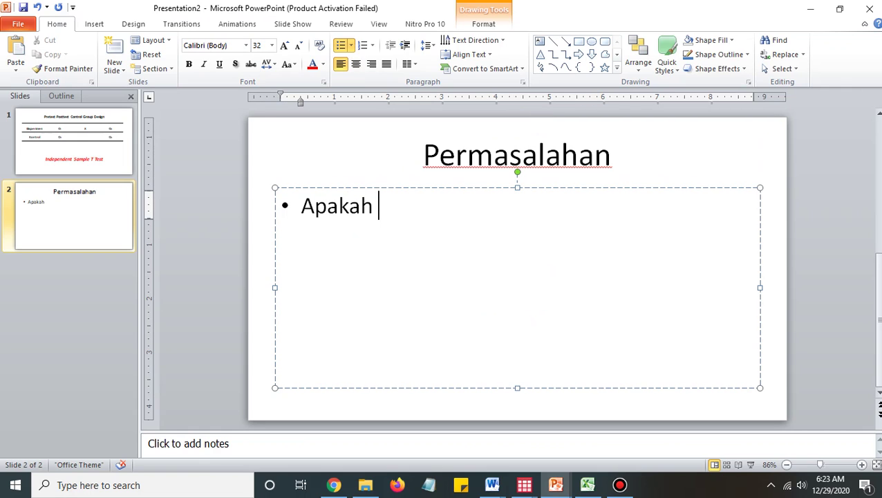
{"action": "type", "text": " metode de"}
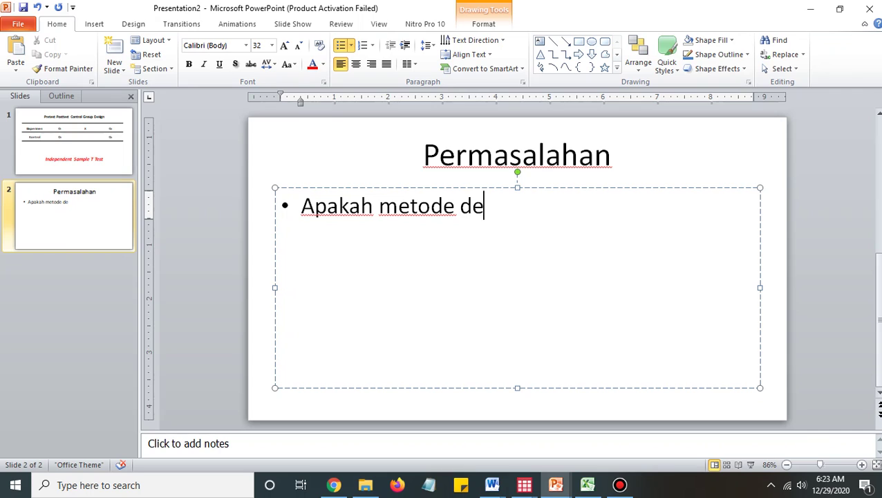
{"action": "key", "text": "BackSpace"}
{"action": "type", "text": "ongeng"}
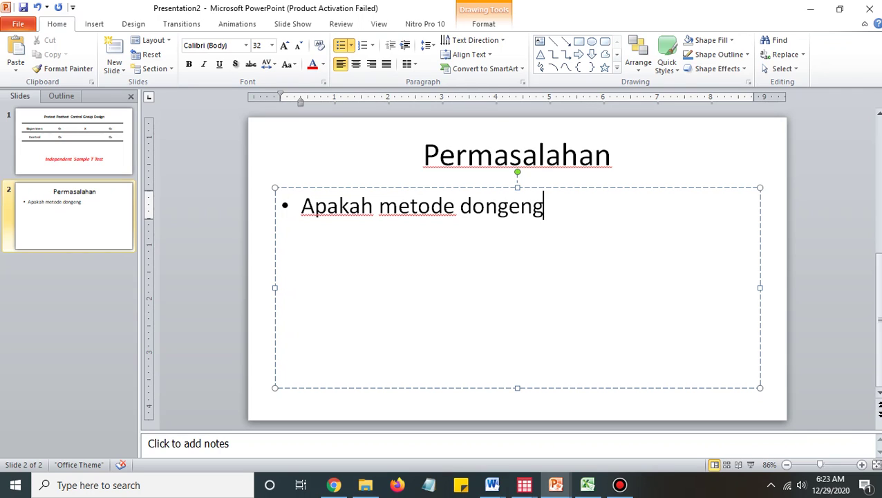
{"action": "type", "text": " dapat meningkatkan "}
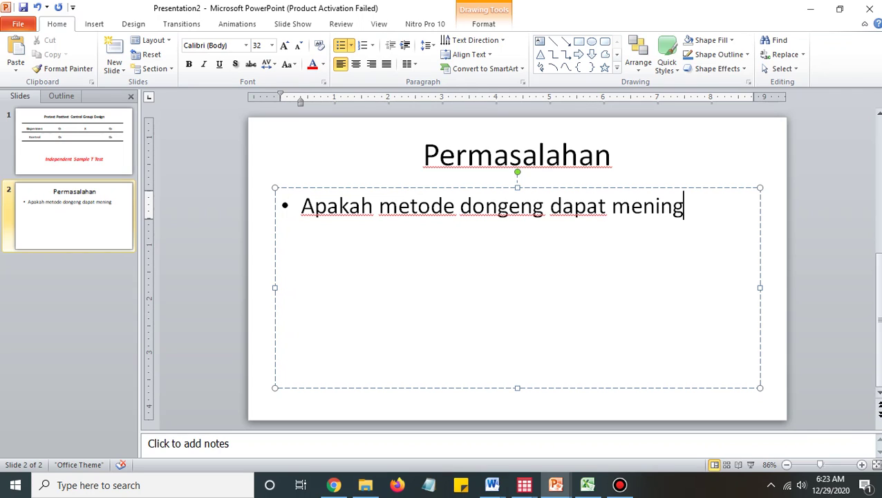
{"action": "type", "text": "baha"}
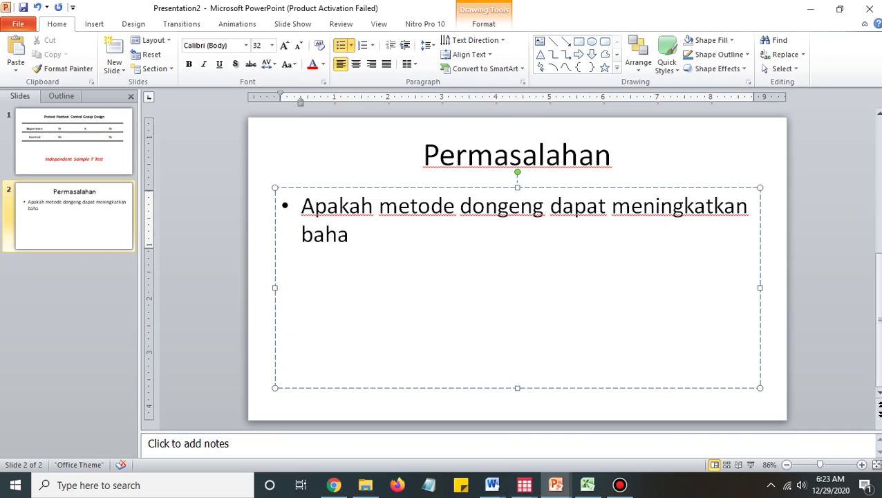